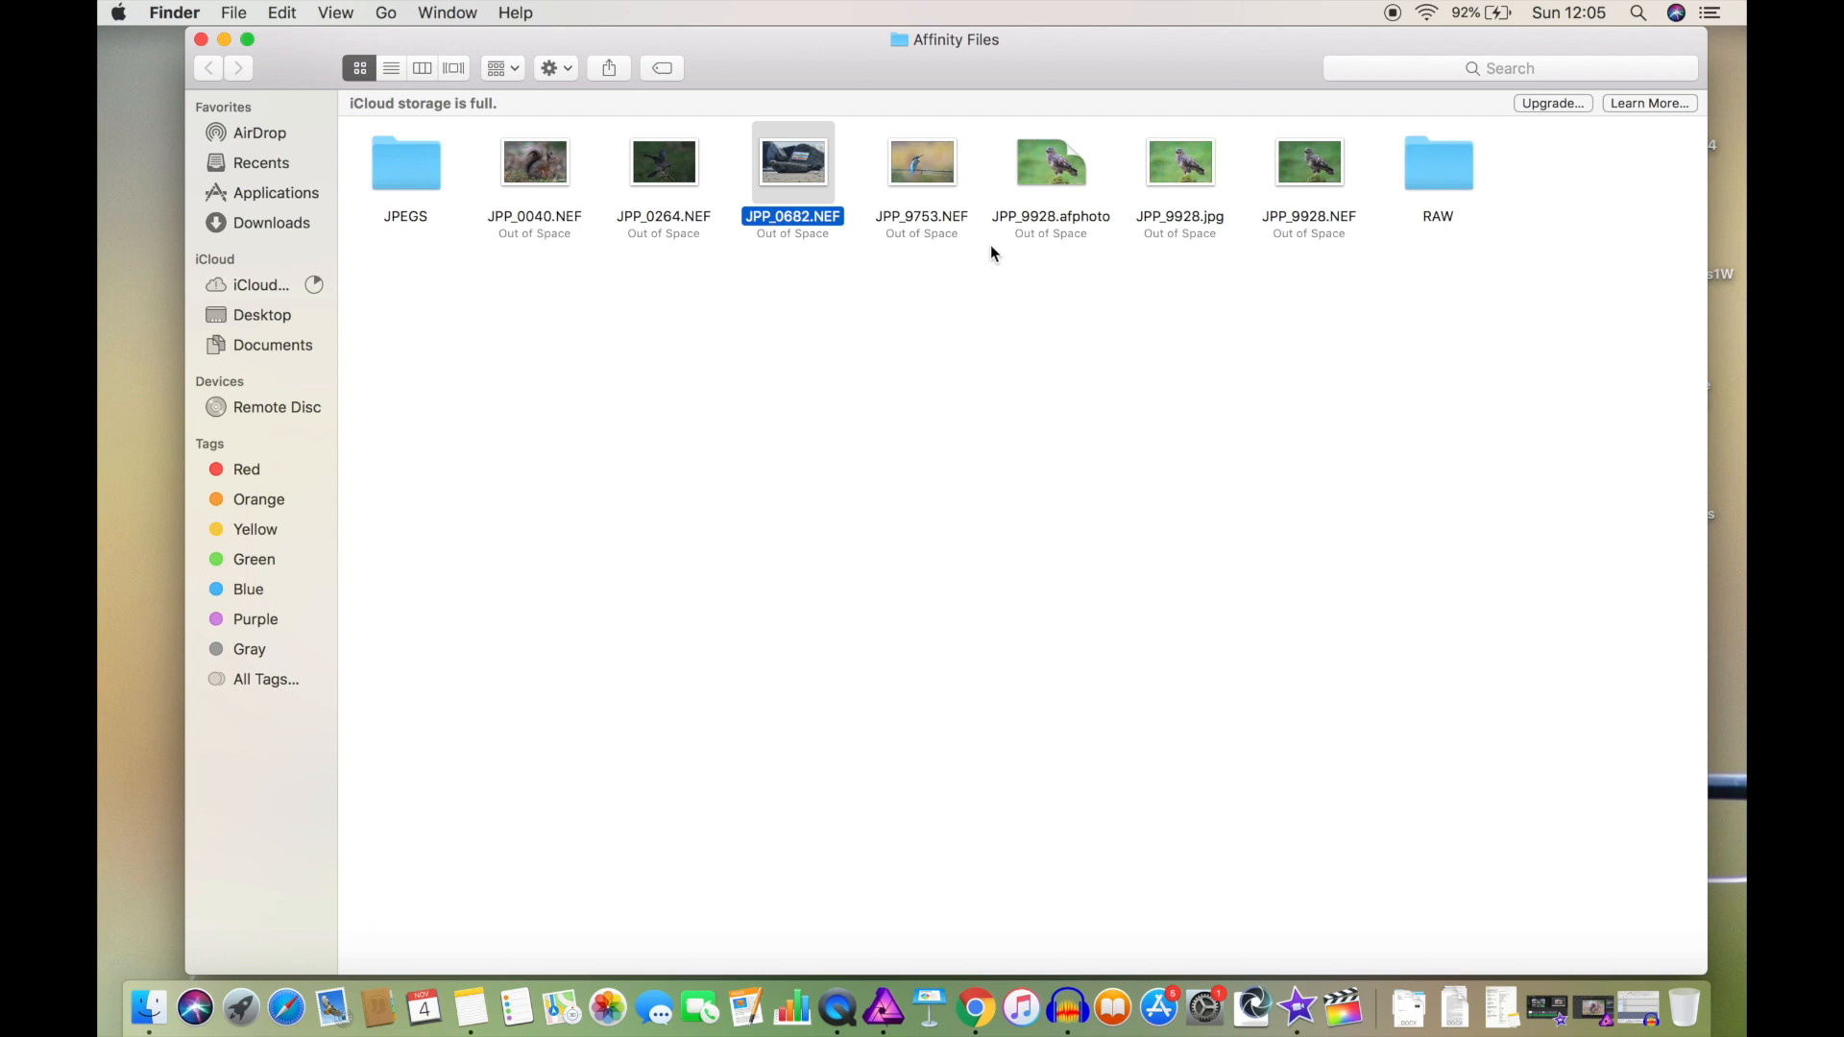
# - Open the raw file JPP_0682.NEF from the Affinity Files folder in Affinity Photo
pyautogui.click(842, 187)
pyautogui.moveTo(812, 190); pyautogui.dragTo(889, 1013)
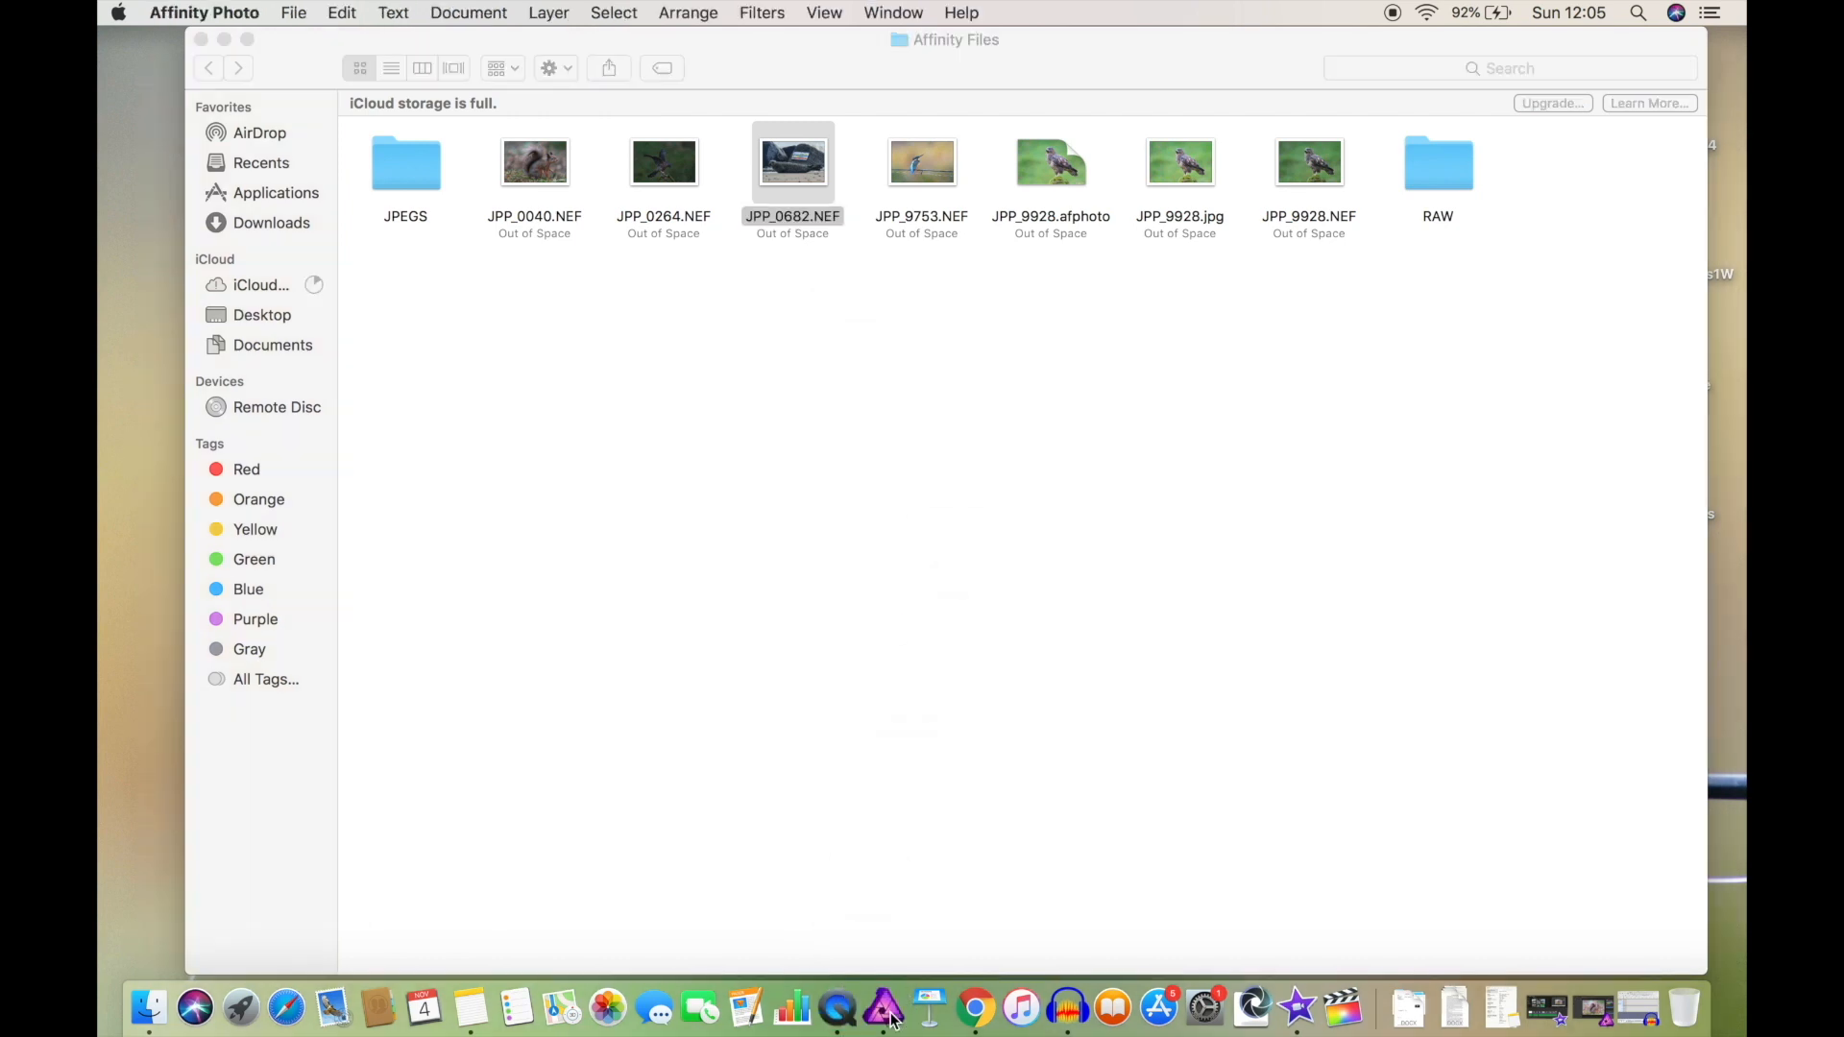
pyautogui.click(885, 1009)
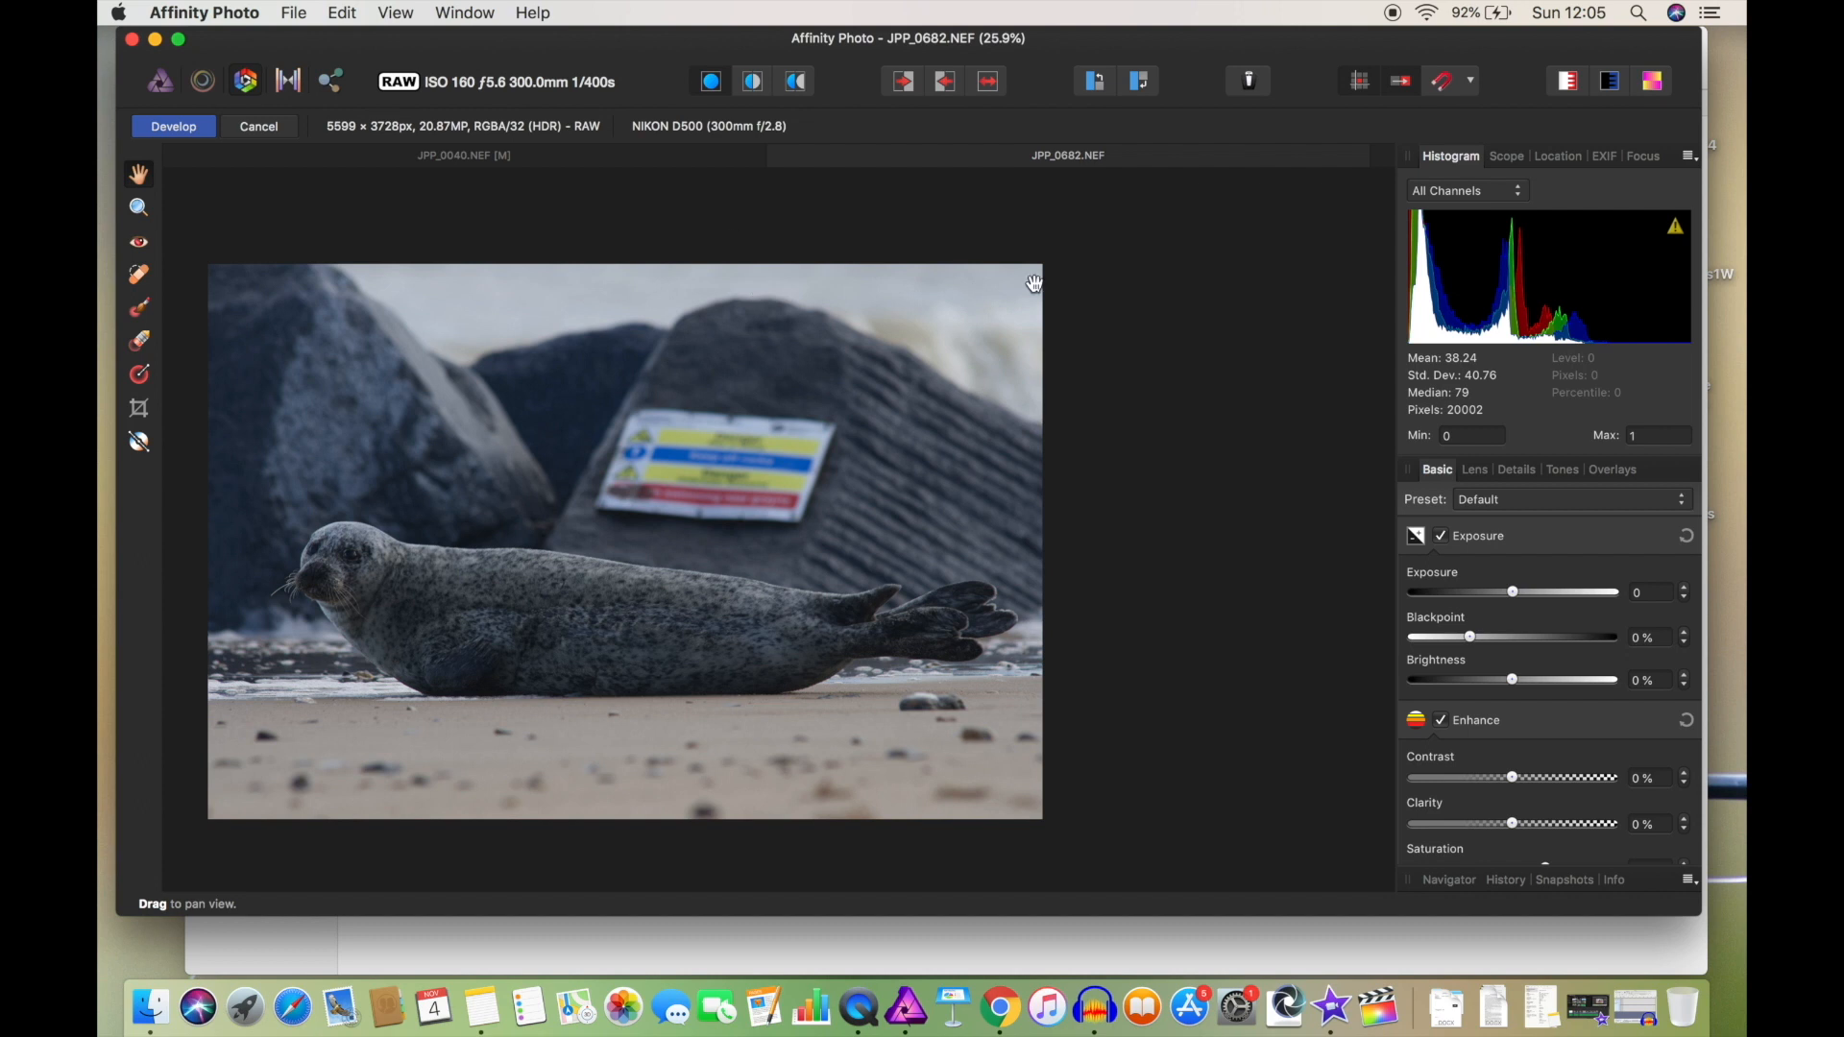
# - Develop the raw seal photo with exposure at about 1.353 and saturation at 12 %
pyautogui.moveTo(1512, 593); pyautogui.dragTo(1541, 593)
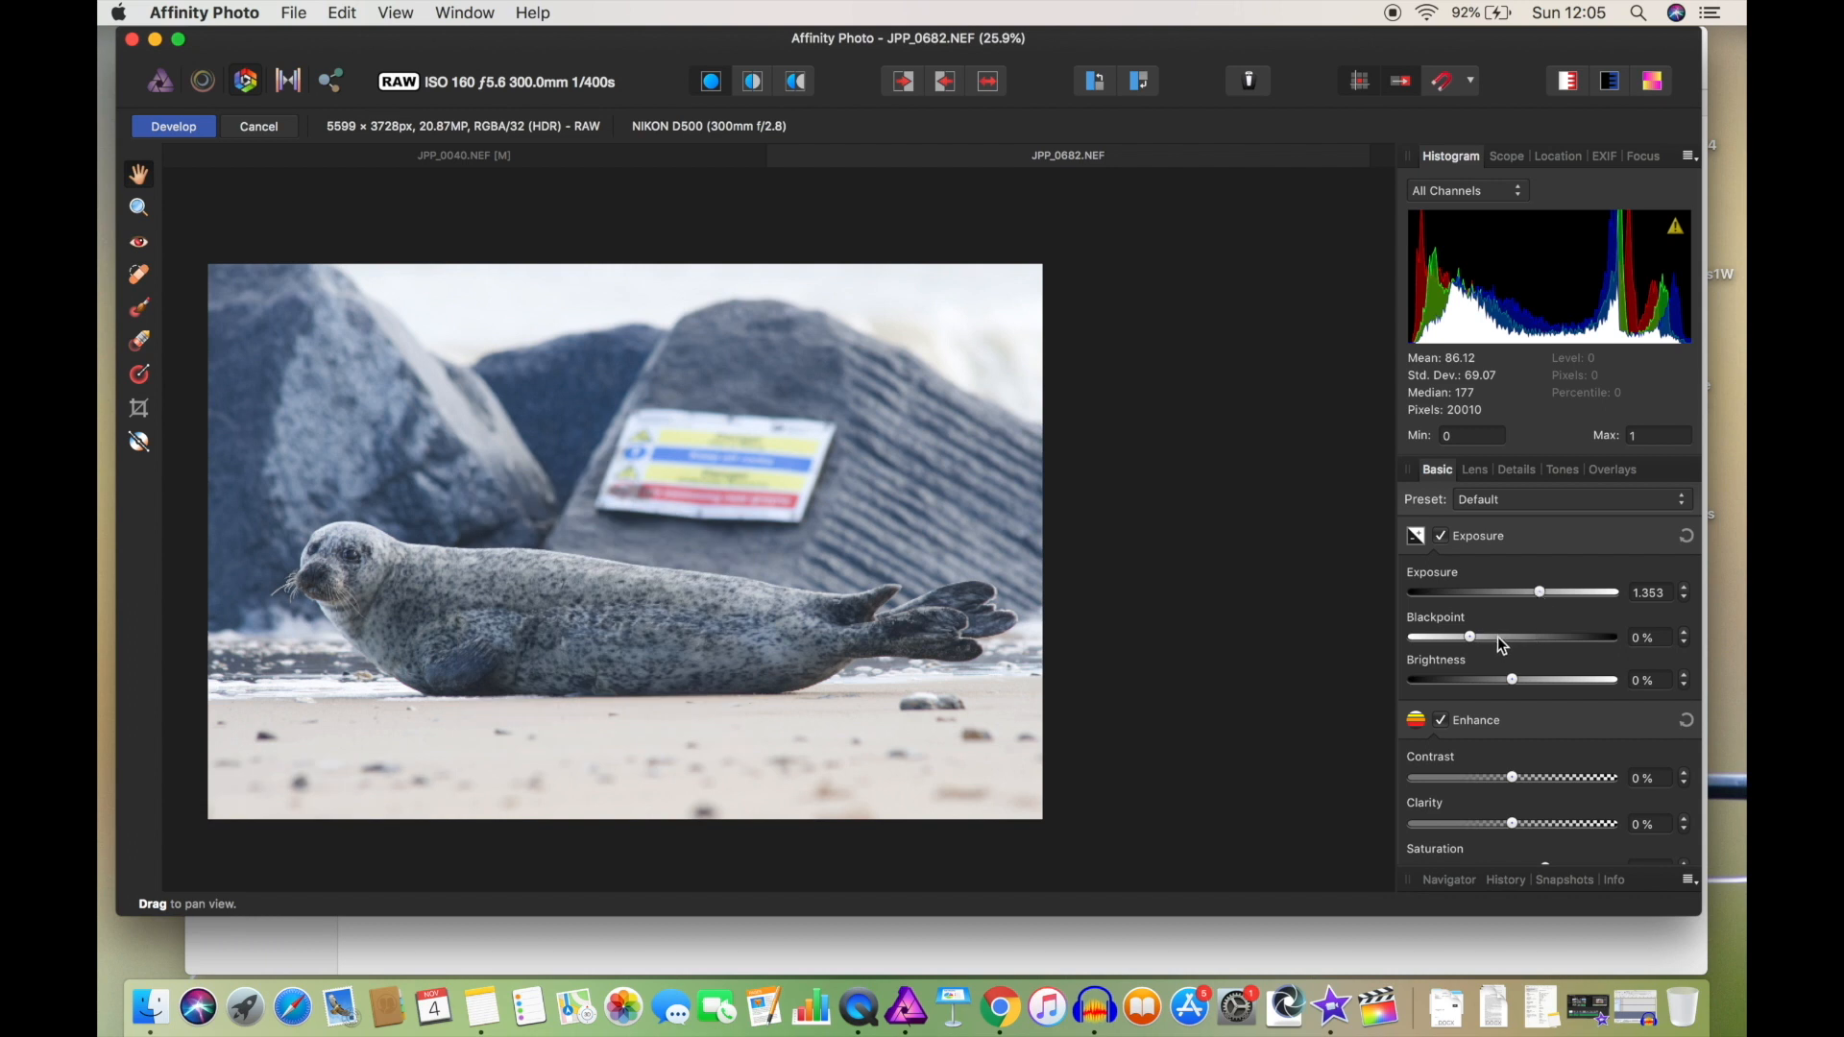
pyautogui.scroll(-3, 1523, 791)
pyautogui.moveTo(1513, 761); pyautogui.dragTo(1562, 758)
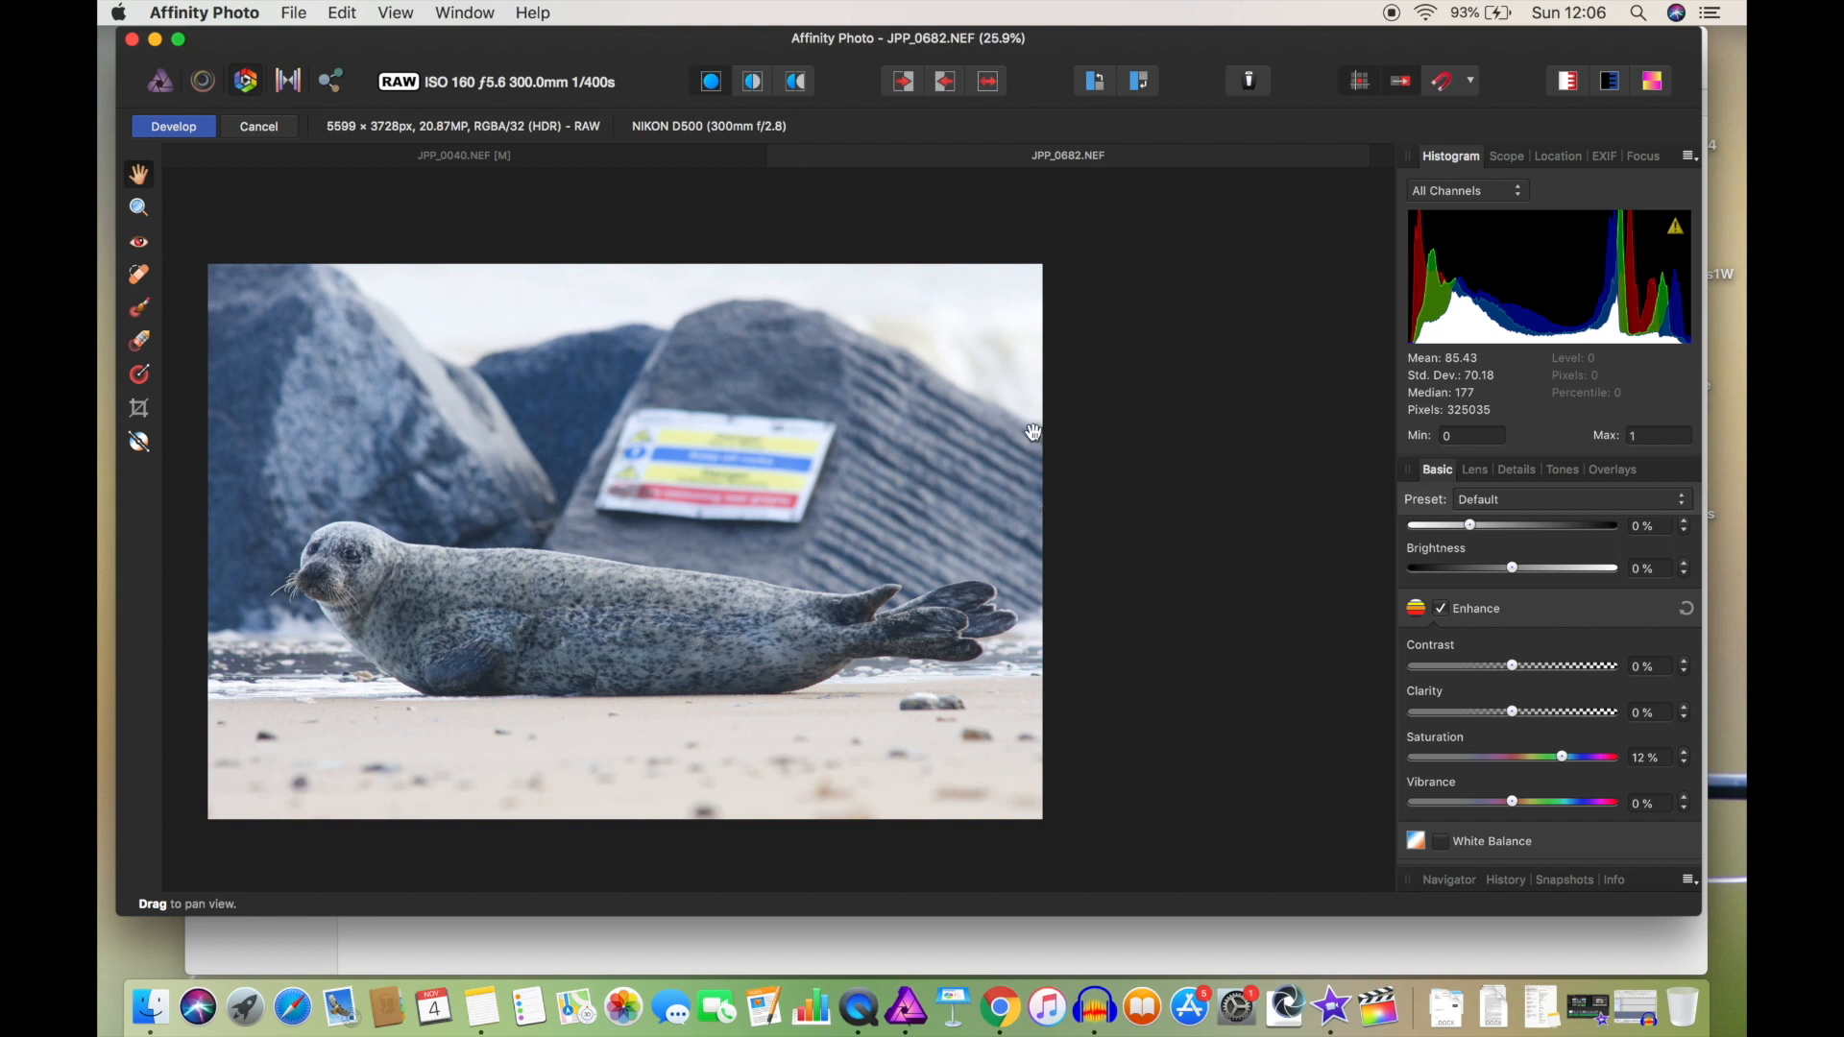
pyautogui.click(146, 128)
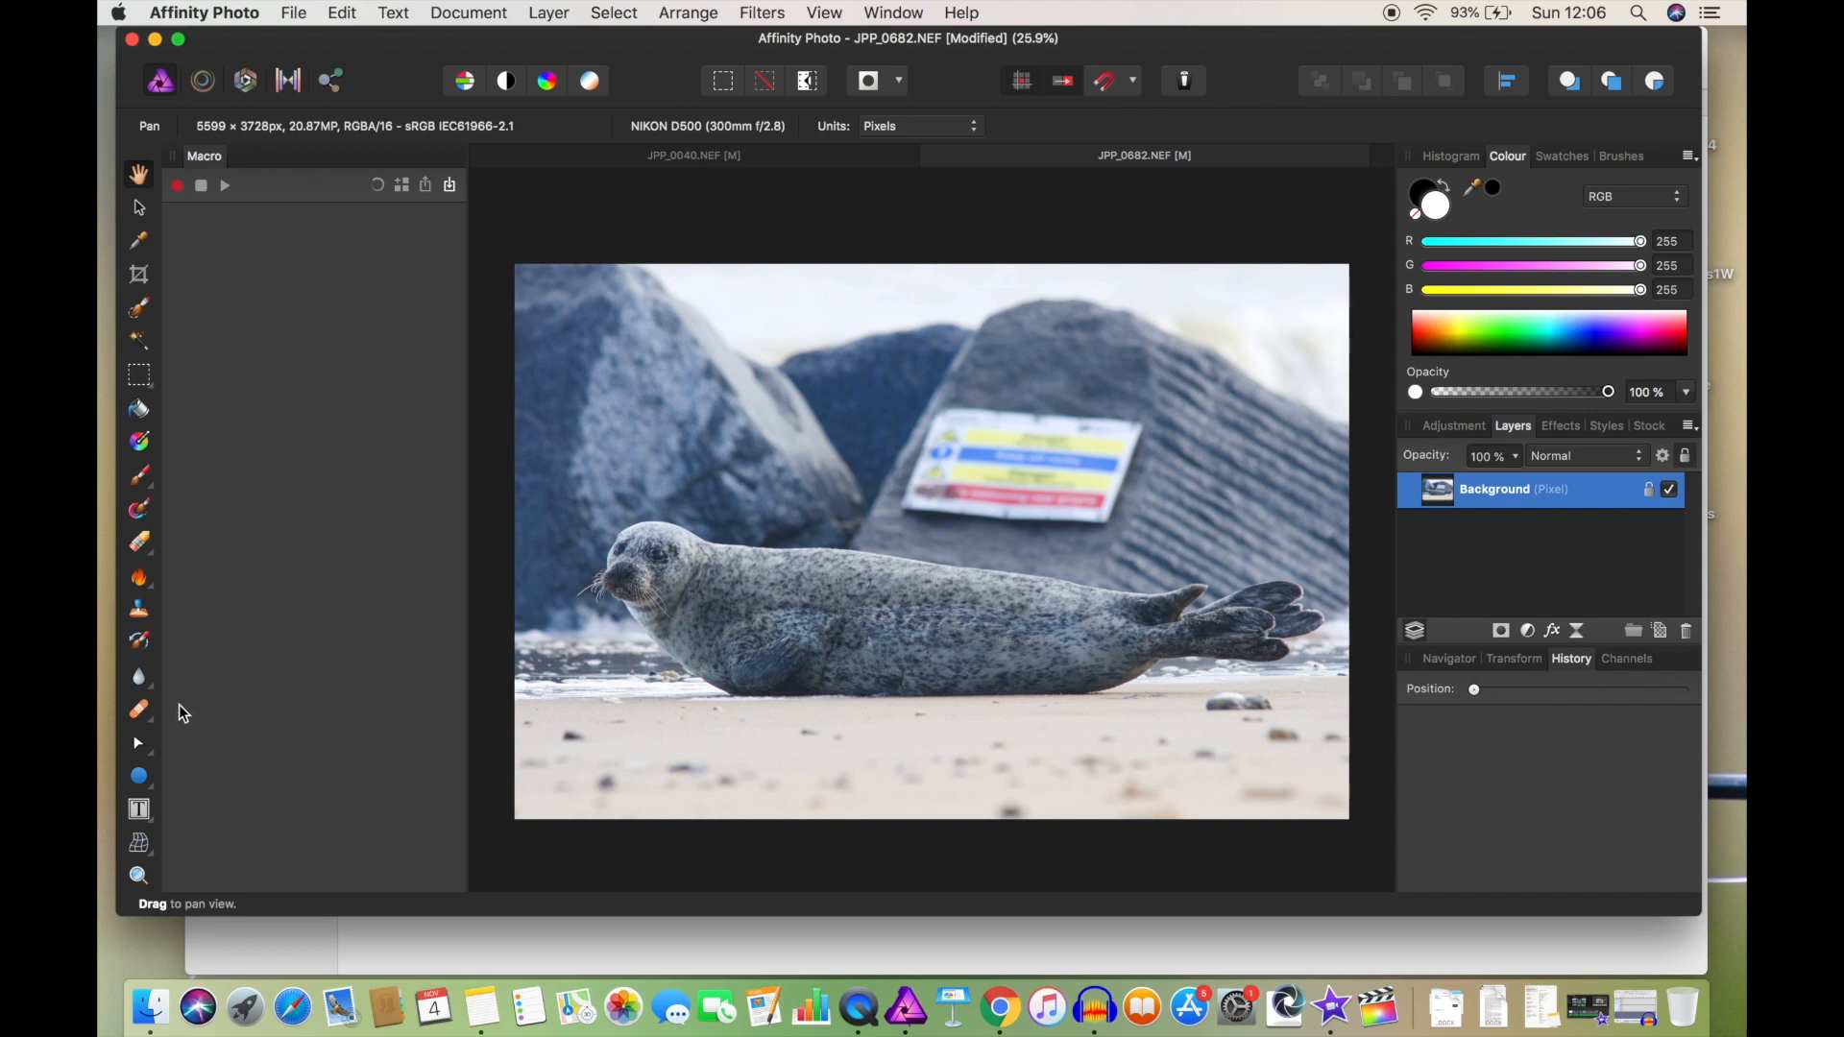
# - Enlarge the Healing Brush to about 483 px and heal the sign's upper edge with plain rock sampled above it
pyautogui.click(138, 613)
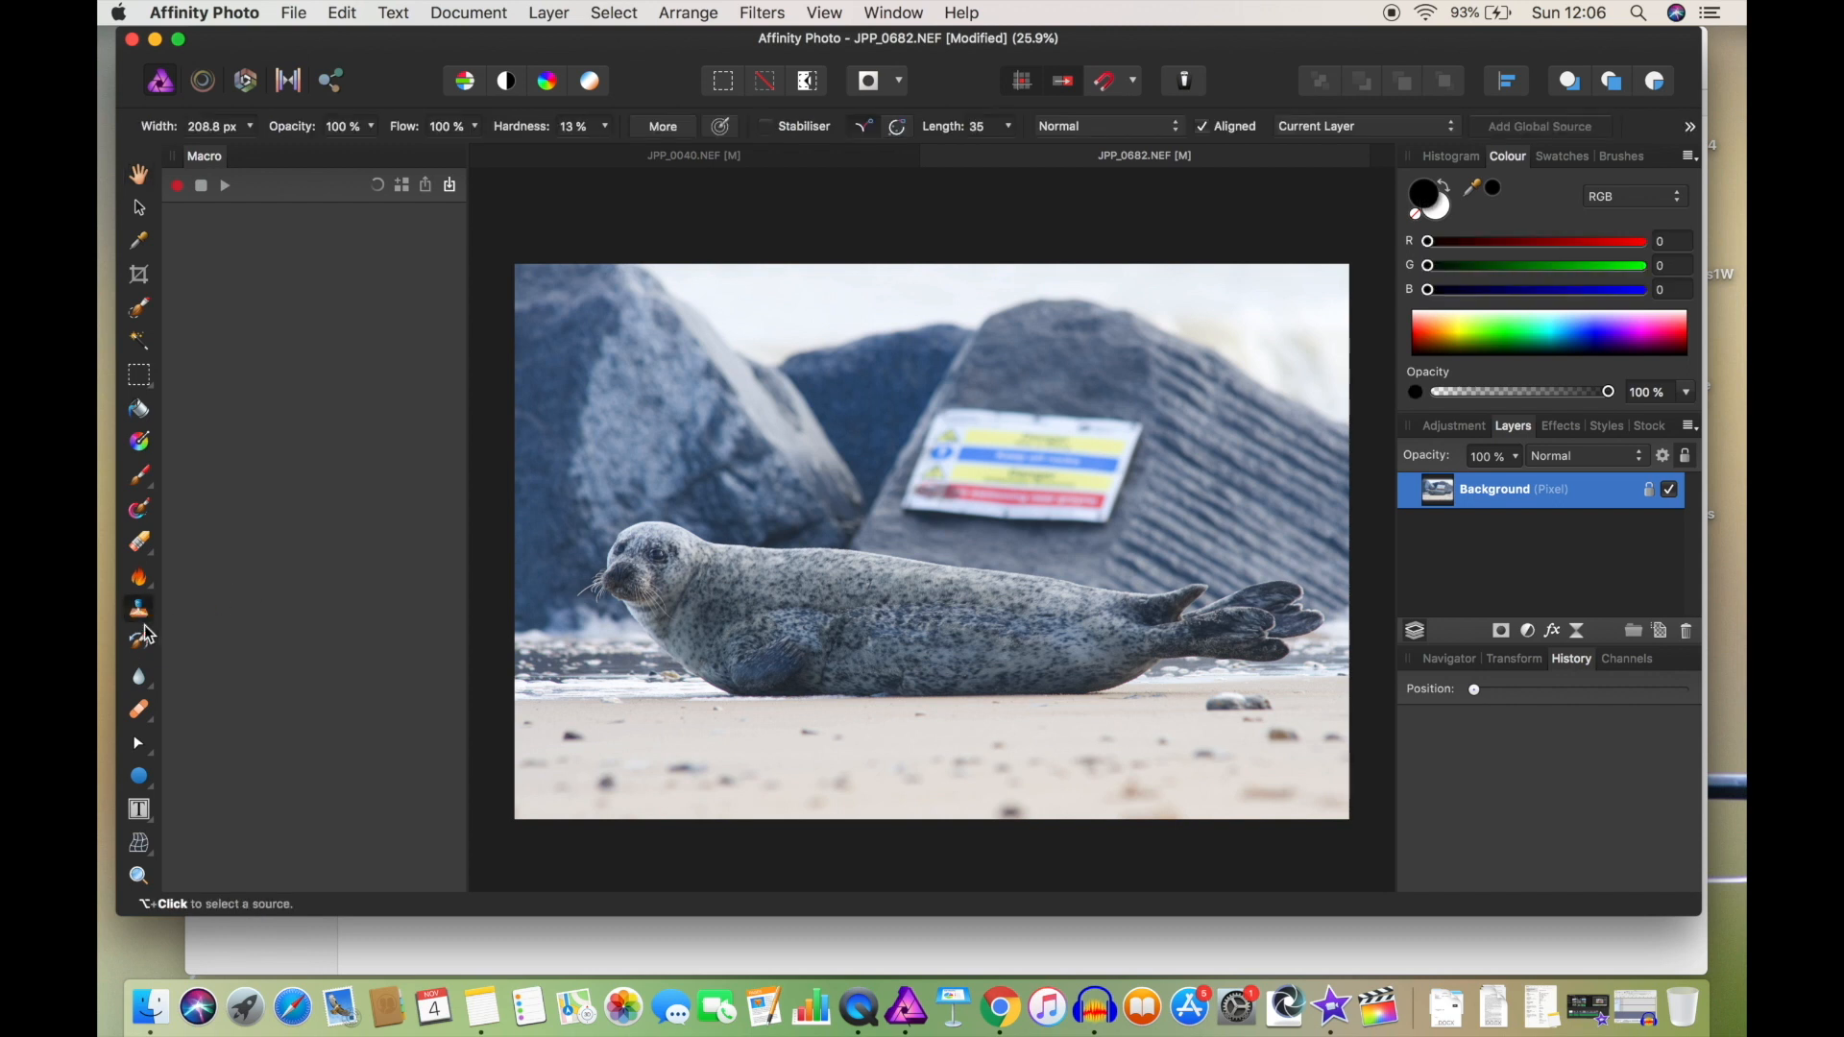
pyautogui.click(141, 714)
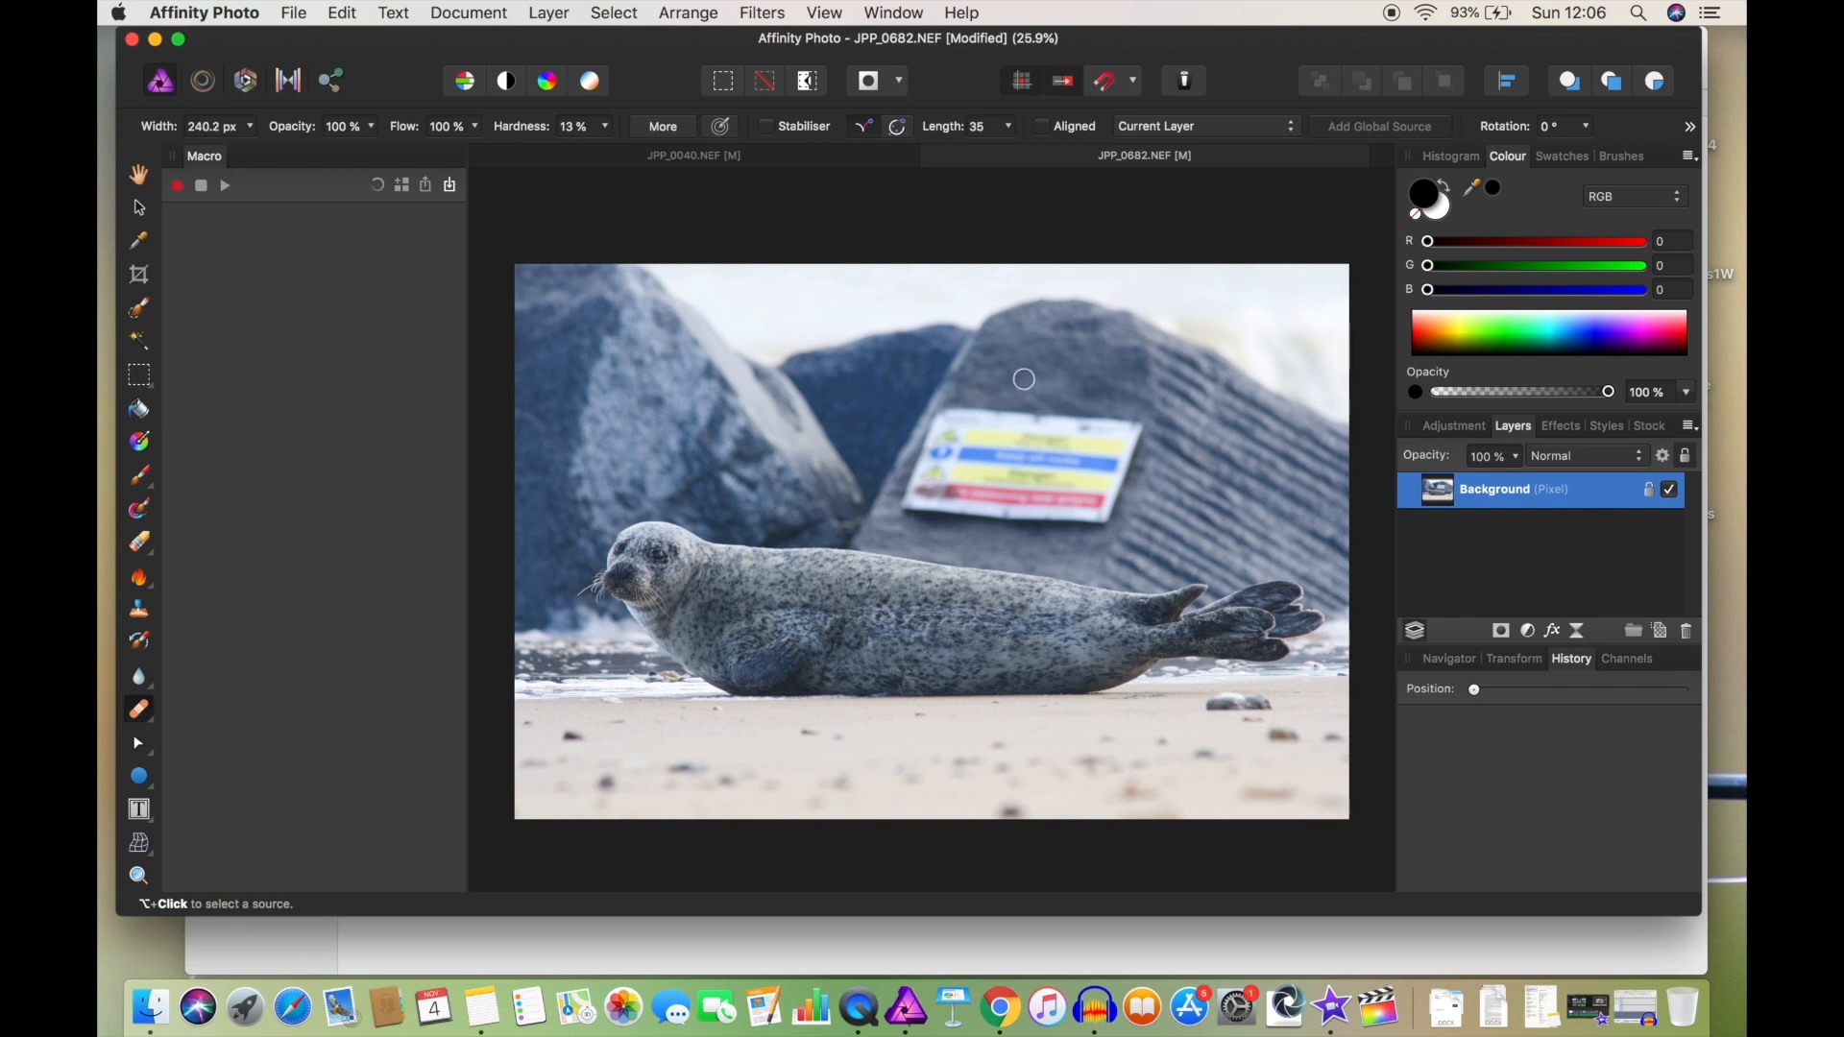
pyautogui.press(']')
pyautogui.press(']')
pyautogui.press(']')
pyautogui.keyDown('alt'); pyautogui.click(1030, 371); pyautogui.keyUp('alt')
pyautogui.moveTo(1019, 419)
pyautogui.mouseDown()
pyautogui.moveTo(1078, 423)
pyautogui.moveTo(966, 423)
pyautogui.mouseUp()
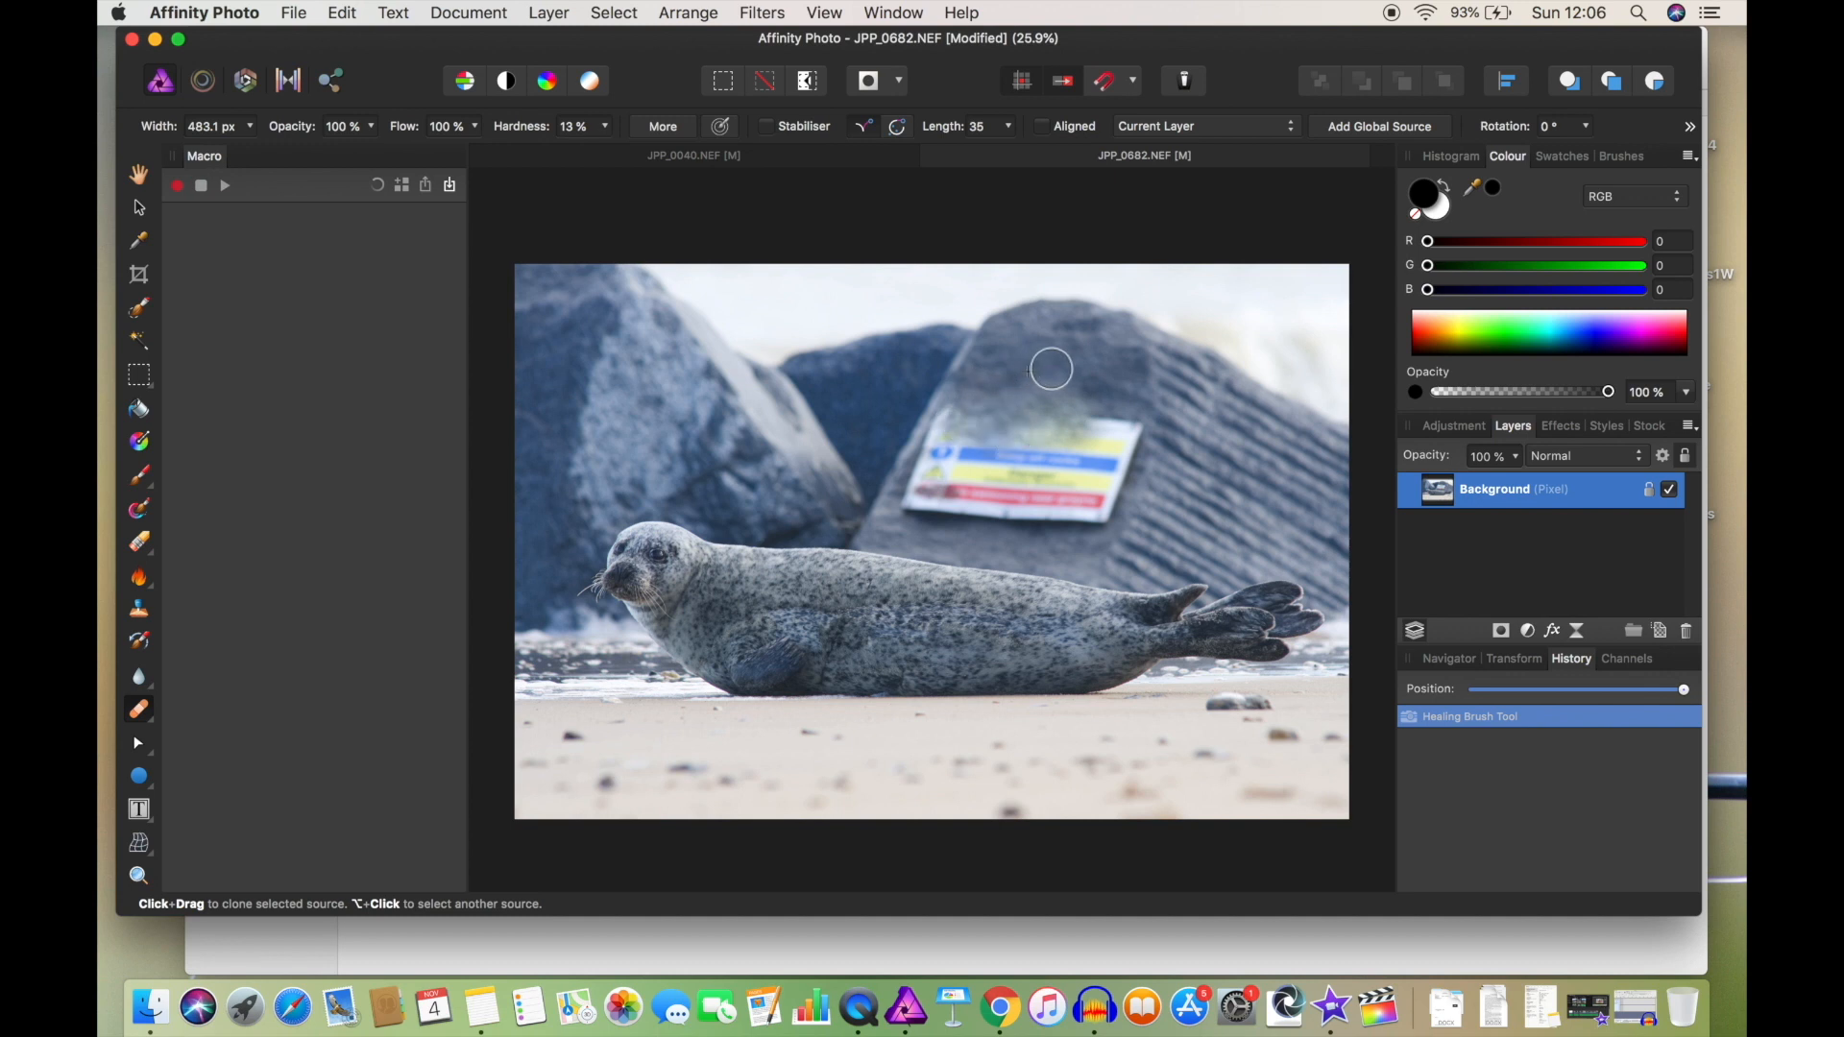
# - Heal the middle of the warning sign, sampling clean rock near the boulder's upper ridge
pyautogui.moveTo(1085, 463)
pyautogui.mouseDown()
pyautogui.moveTo(1081, 477)
pyautogui.moveTo(1038, 437)
pyautogui.mouseUp()
pyautogui.keyDown('alt'); pyautogui.click(1093, 370); pyautogui.keyUp('alt')
pyautogui.click(1013, 446)
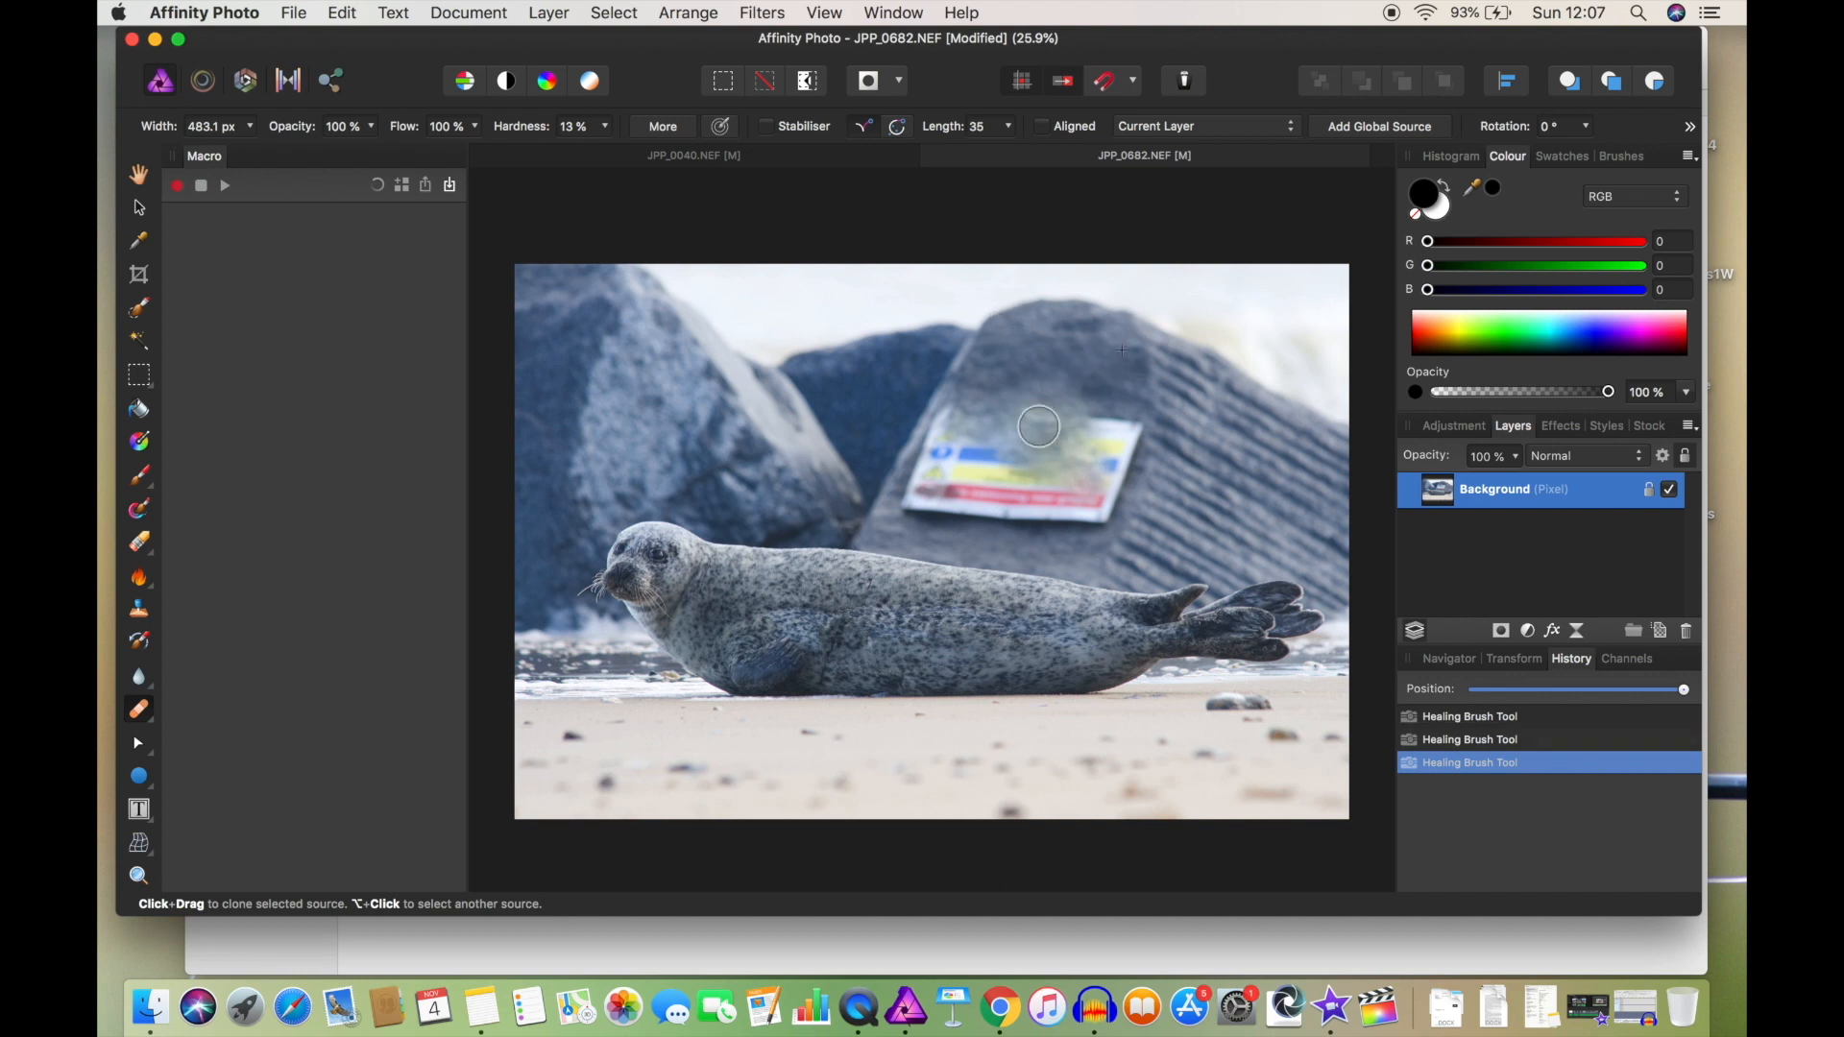
# - Heal across the sign's upper corners and down its far side using fresh rock samples from above
pyautogui.keyDown('alt'); pyautogui.click(1035, 356); pyautogui.keyUp('alt')
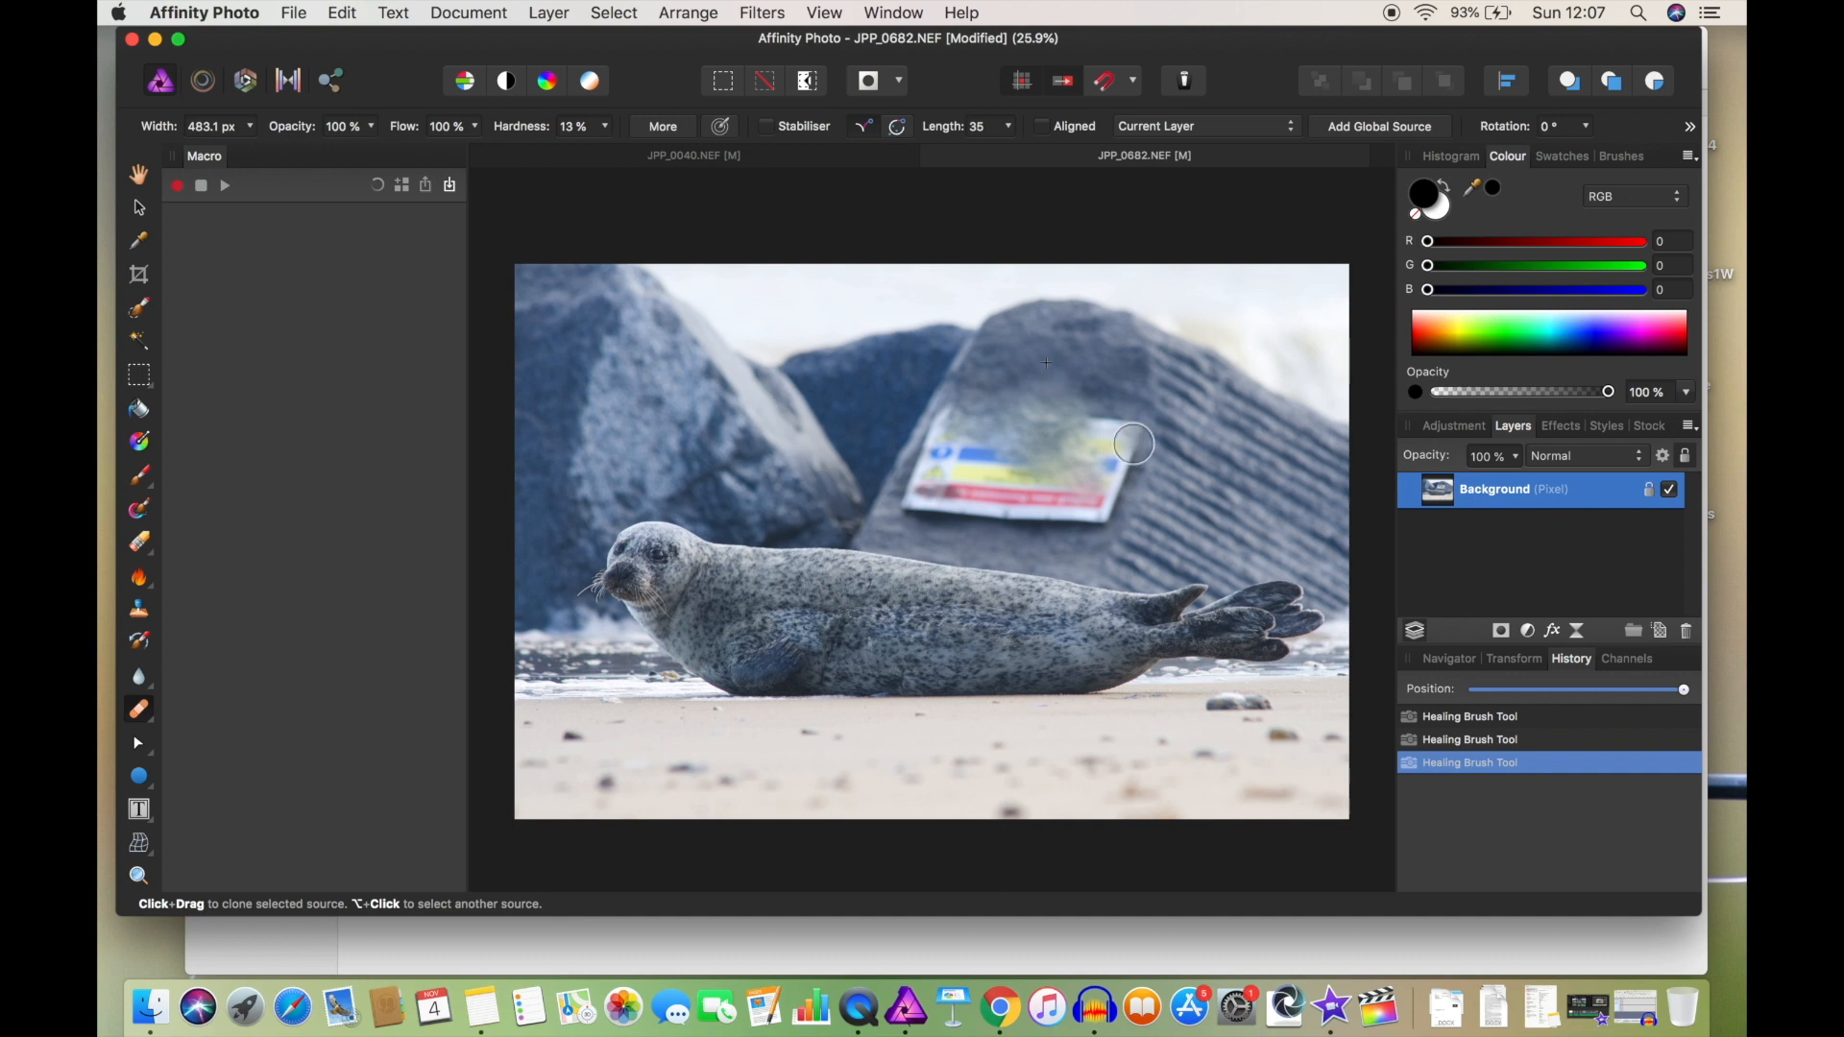
pyautogui.click(1121, 433)
pyautogui.moveTo(1121, 433)
pyautogui.mouseDown()
pyautogui.moveTo(1072, 433)
pyautogui.moveTo(1096, 430)
pyautogui.moveTo(1082, 379)
pyautogui.moveTo(976, 475)
pyautogui.moveTo(921, 498)
pyautogui.moveTo(958, 483)
pyautogui.mouseUp()
pyautogui.moveTo(1042, 418); pyautogui.dragTo(1099, 488)
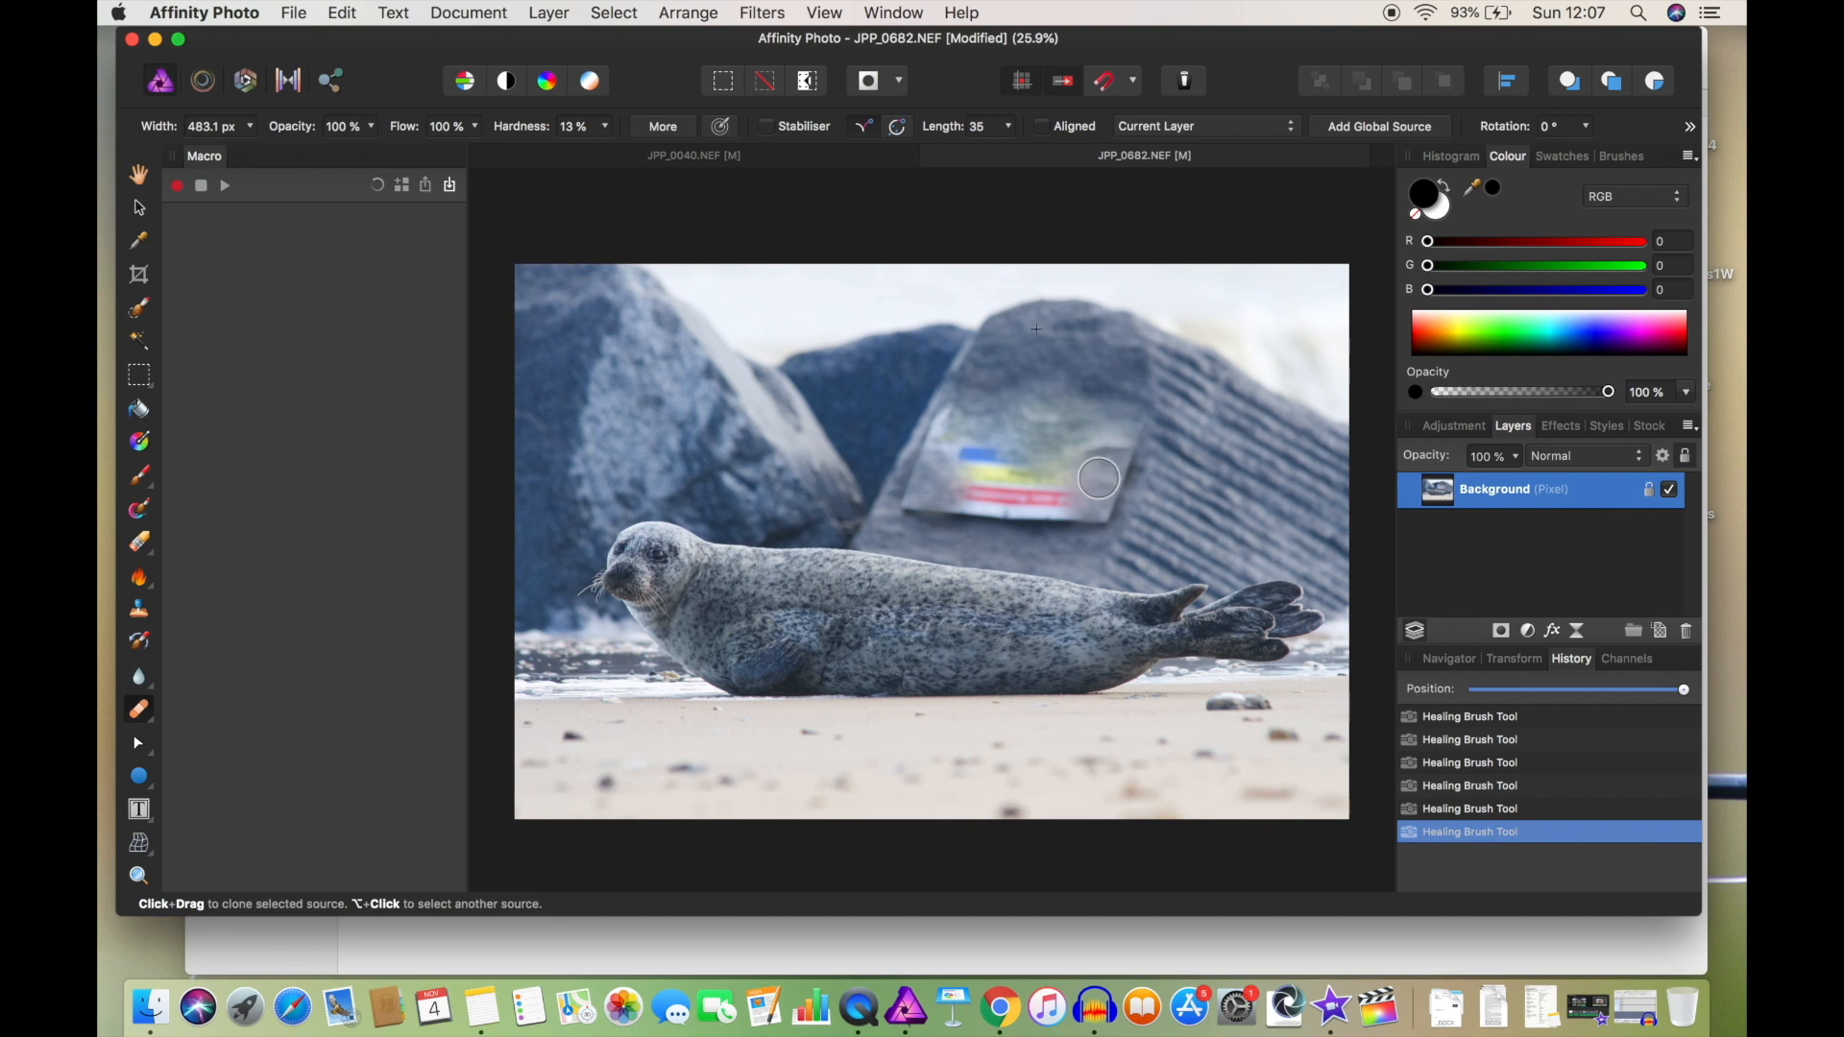
pyautogui.keyDown('alt'); pyautogui.click(1081, 367); pyautogui.keyUp('alt')
pyautogui.moveTo(1082, 370)
pyautogui.mouseDown()
pyautogui.moveTo(1107, 471)
pyautogui.moveTo(1110, 443)
pyautogui.mouseUp()
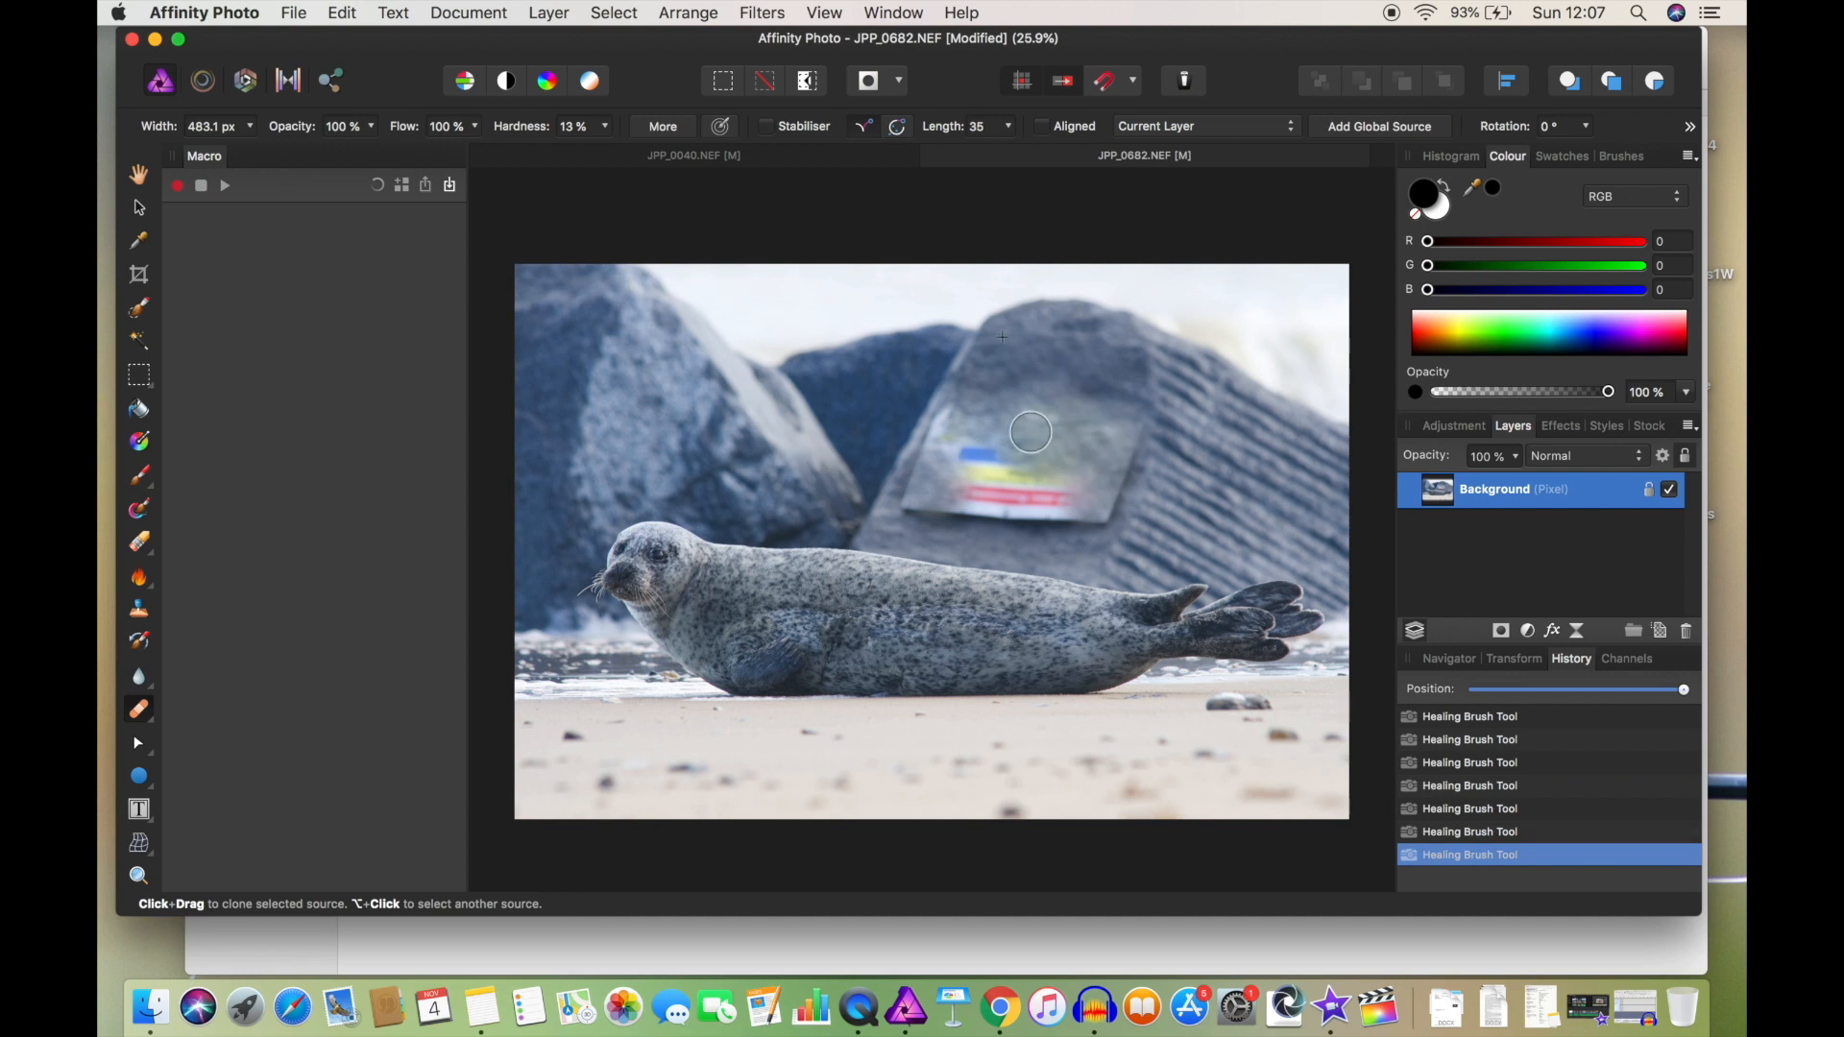
# - Undo the stroke over the sign's lower edge, and heal its red and blue stripes with rock sampled above the sign
pyautogui.moveTo(1057, 463)
pyautogui.mouseDown()
pyautogui.moveTo(1071, 519)
pyautogui.moveTo(973, 512)
pyautogui.mouseUp()
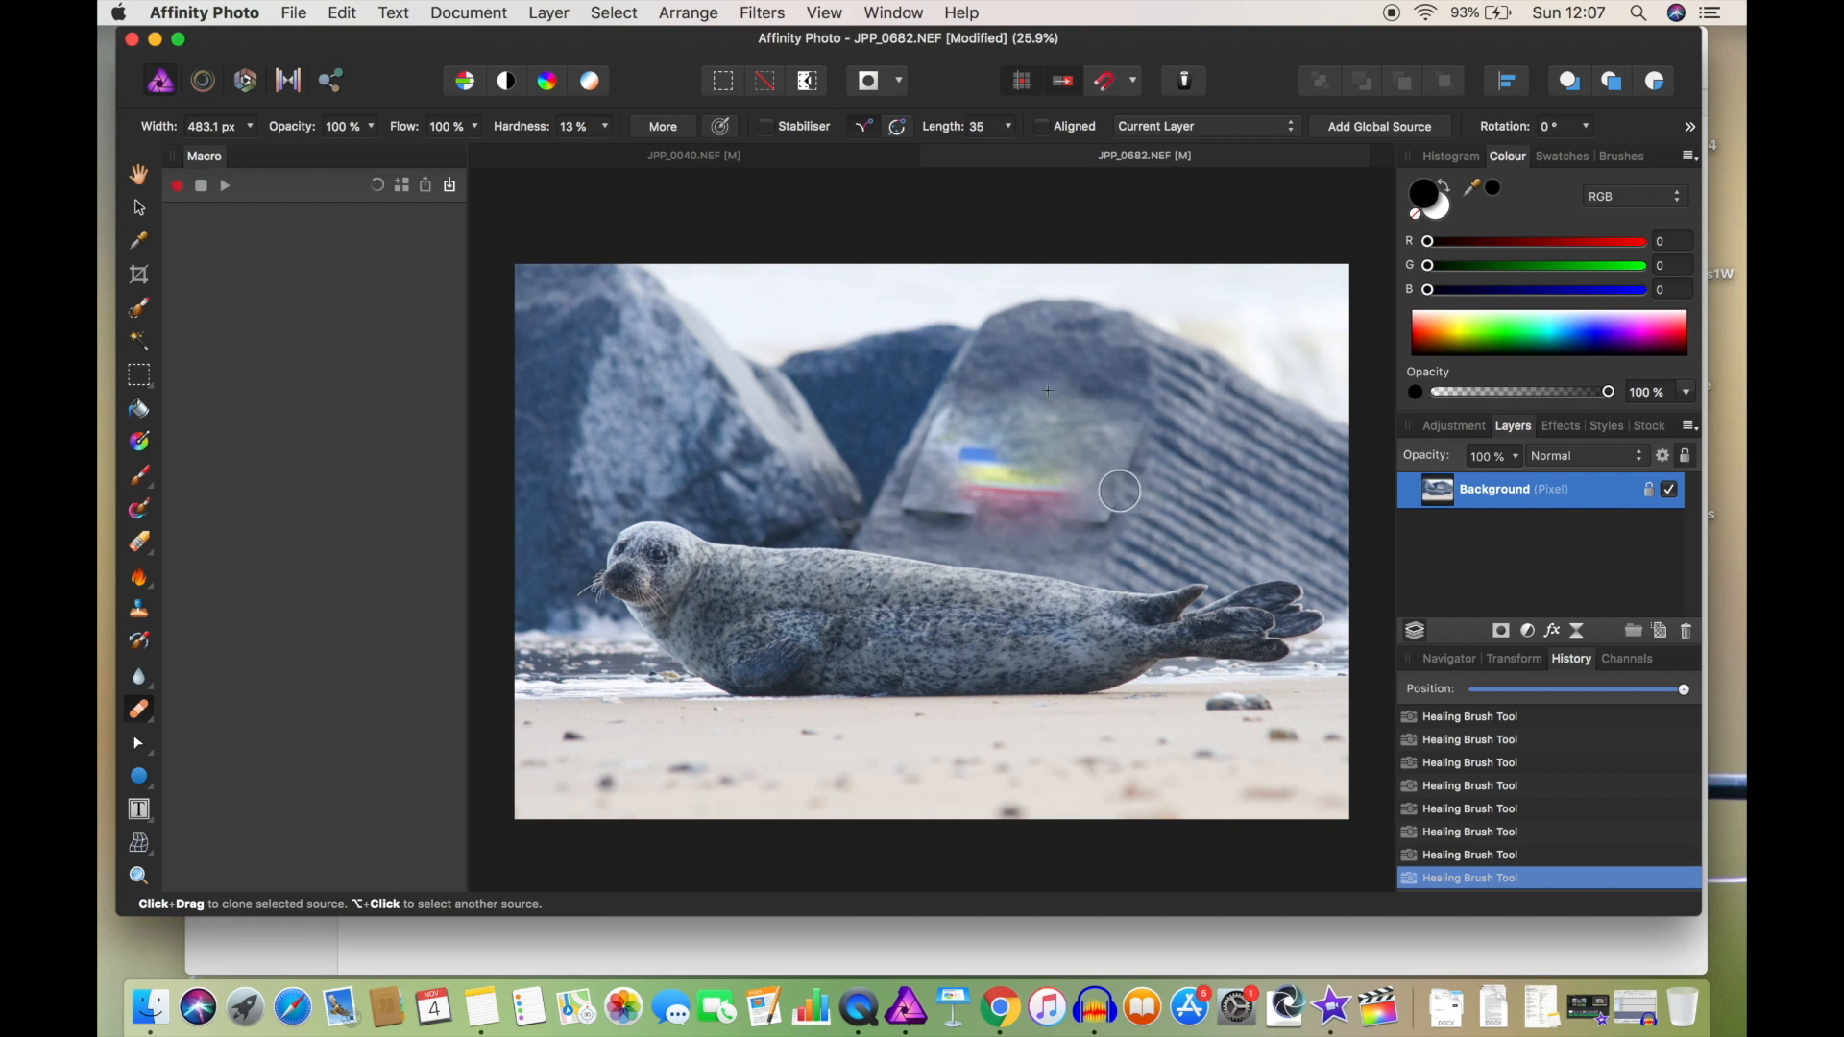
pyautogui.press('super+z')
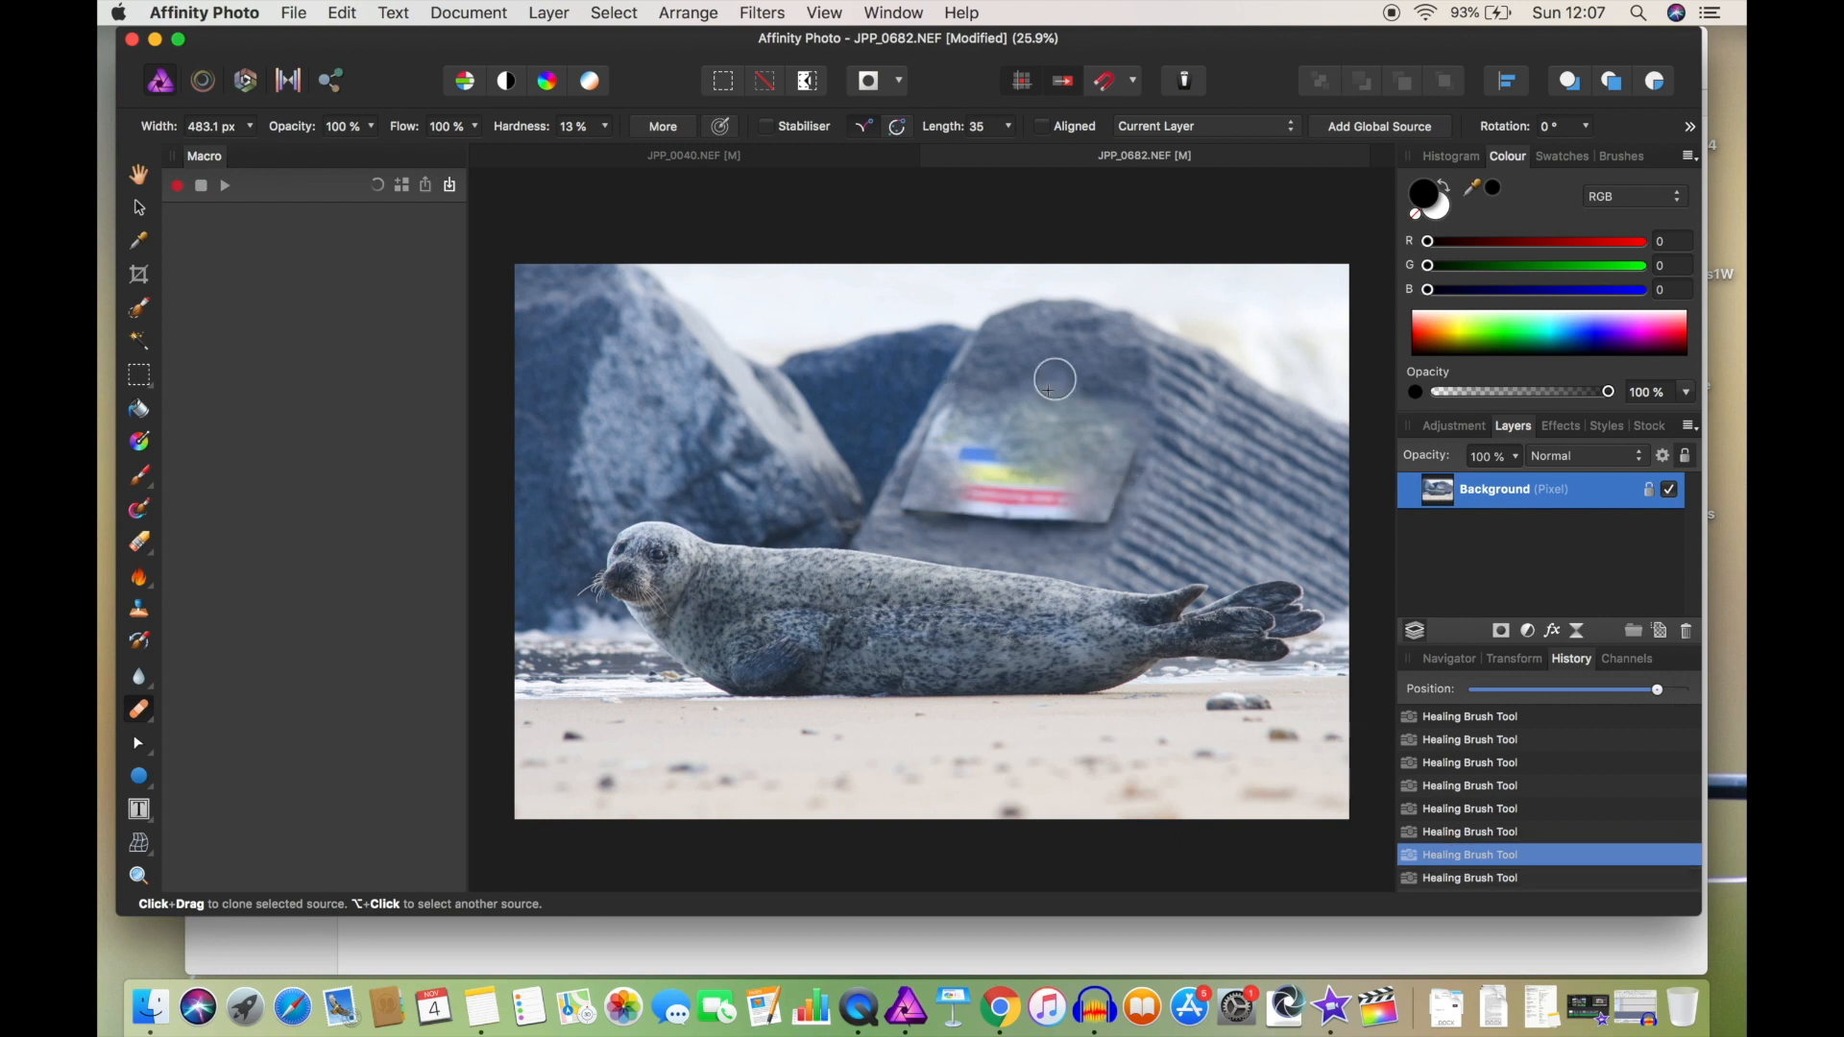
pyautogui.keyDown('alt'); pyautogui.click(1051, 368); pyautogui.keyUp('alt')
pyautogui.moveTo(1004, 519)
pyautogui.mouseDown()
pyautogui.moveTo(988, 501)
pyautogui.moveTo(1074, 502)
pyautogui.moveTo(928, 507)
pyautogui.mouseUp()
pyautogui.keyDown('alt'); pyautogui.click(1052, 364); pyautogui.keyUp('alt')
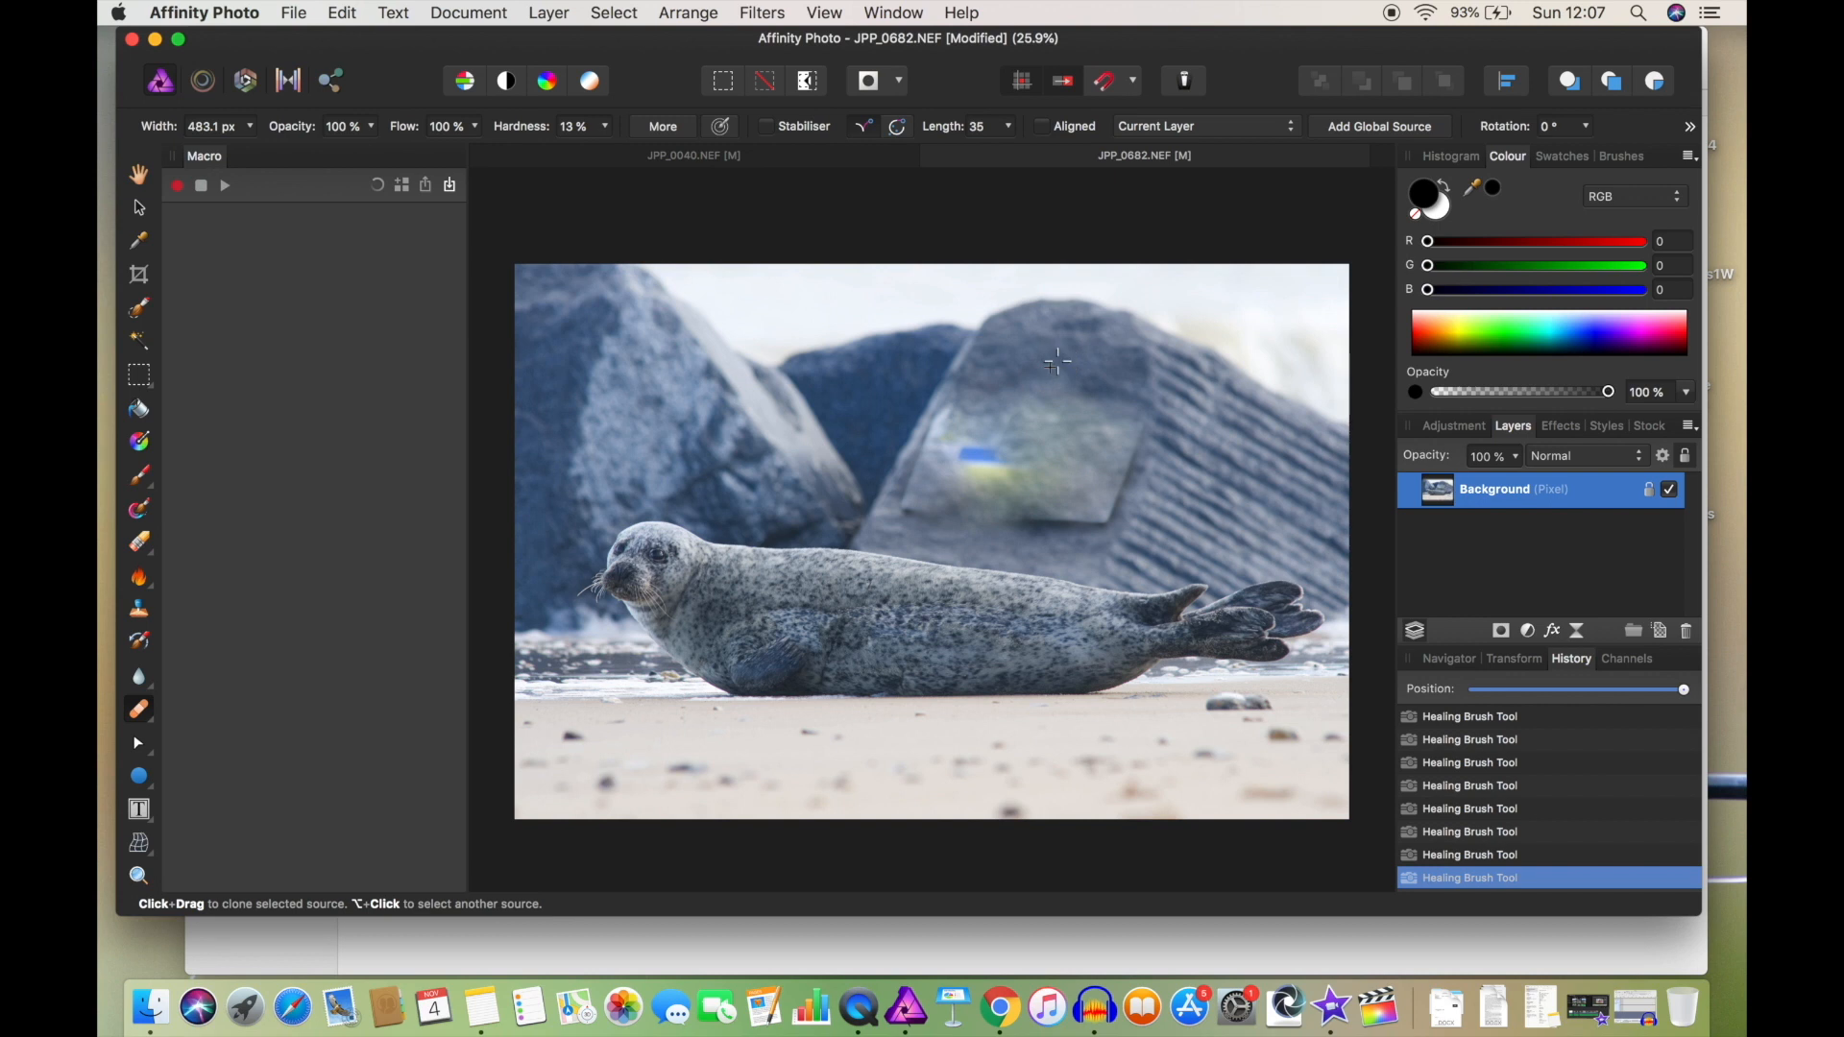
pyautogui.moveTo(1012, 438)
pyautogui.mouseDown()
pyautogui.moveTo(979, 469)
pyautogui.moveTo(955, 417)
pyautogui.moveTo(942, 445)
pyautogui.mouseUp()
# - Heal the remaining side and lower edges of the sign with resampled rock texture
pyautogui.keyDown('alt'); pyautogui.click(1053, 366); pyautogui.keyUp('alt')
pyautogui.keyDown('alt'); pyautogui.click(1036, 365); pyautogui.keyUp('alt')
pyautogui.moveTo(1079, 488)
pyautogui.mouseDown()
pyautogui.moveTo(1099, 506)
pyautogui.moveTo(1117, 436)
pyautogui.mouseUp()
pyautogui.keyDown('alt'); pyautogui.click(1049, 388); pyautogui.keyUp('alt')
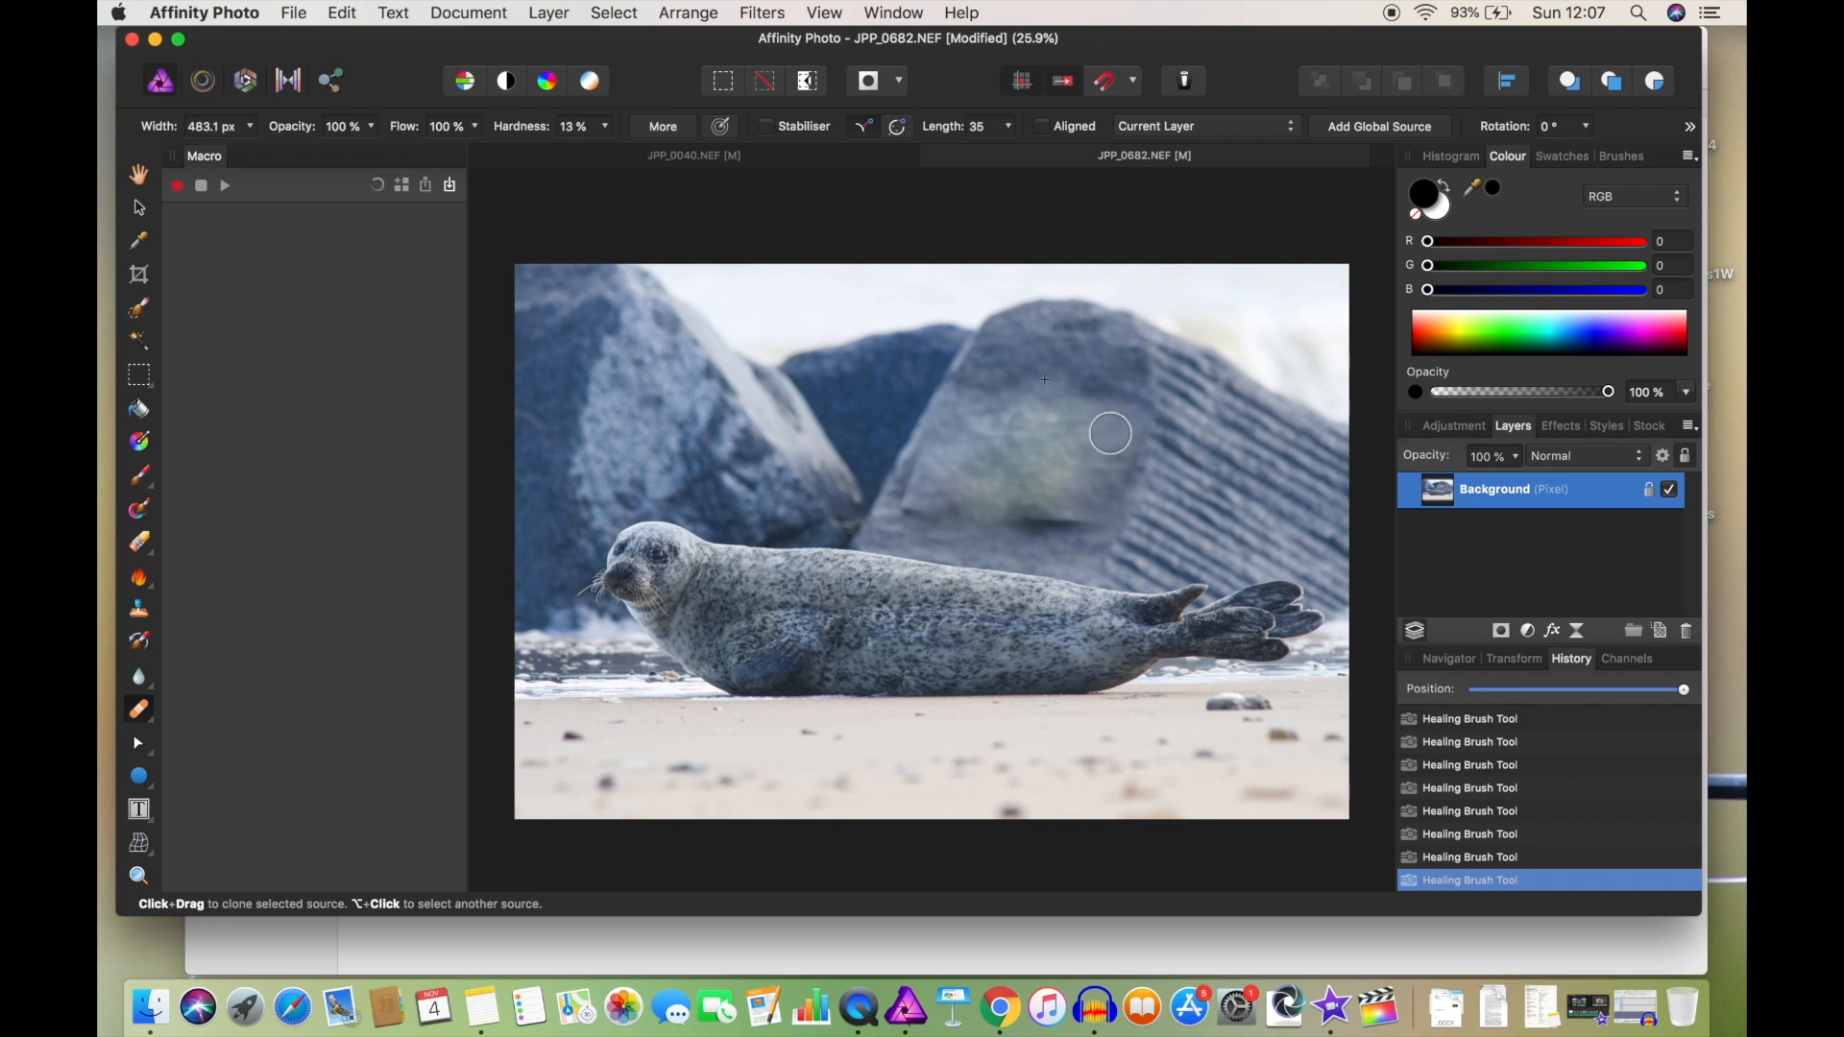
pyautogui.moveTo(1072, 511)
pyautogui.mouseDown()
pyautogui.moveTo(1025, 510)
pyautogui.moveTo(1042, 496)
pyautogui.mouseUp()
# - Blend the leftover pale, greenish patch where the sign was by healing it with nearby rock samples
pyautogui.keyDown('alt'); pyautogui.click(1072, 365); pyautogui.keyUp('alt')
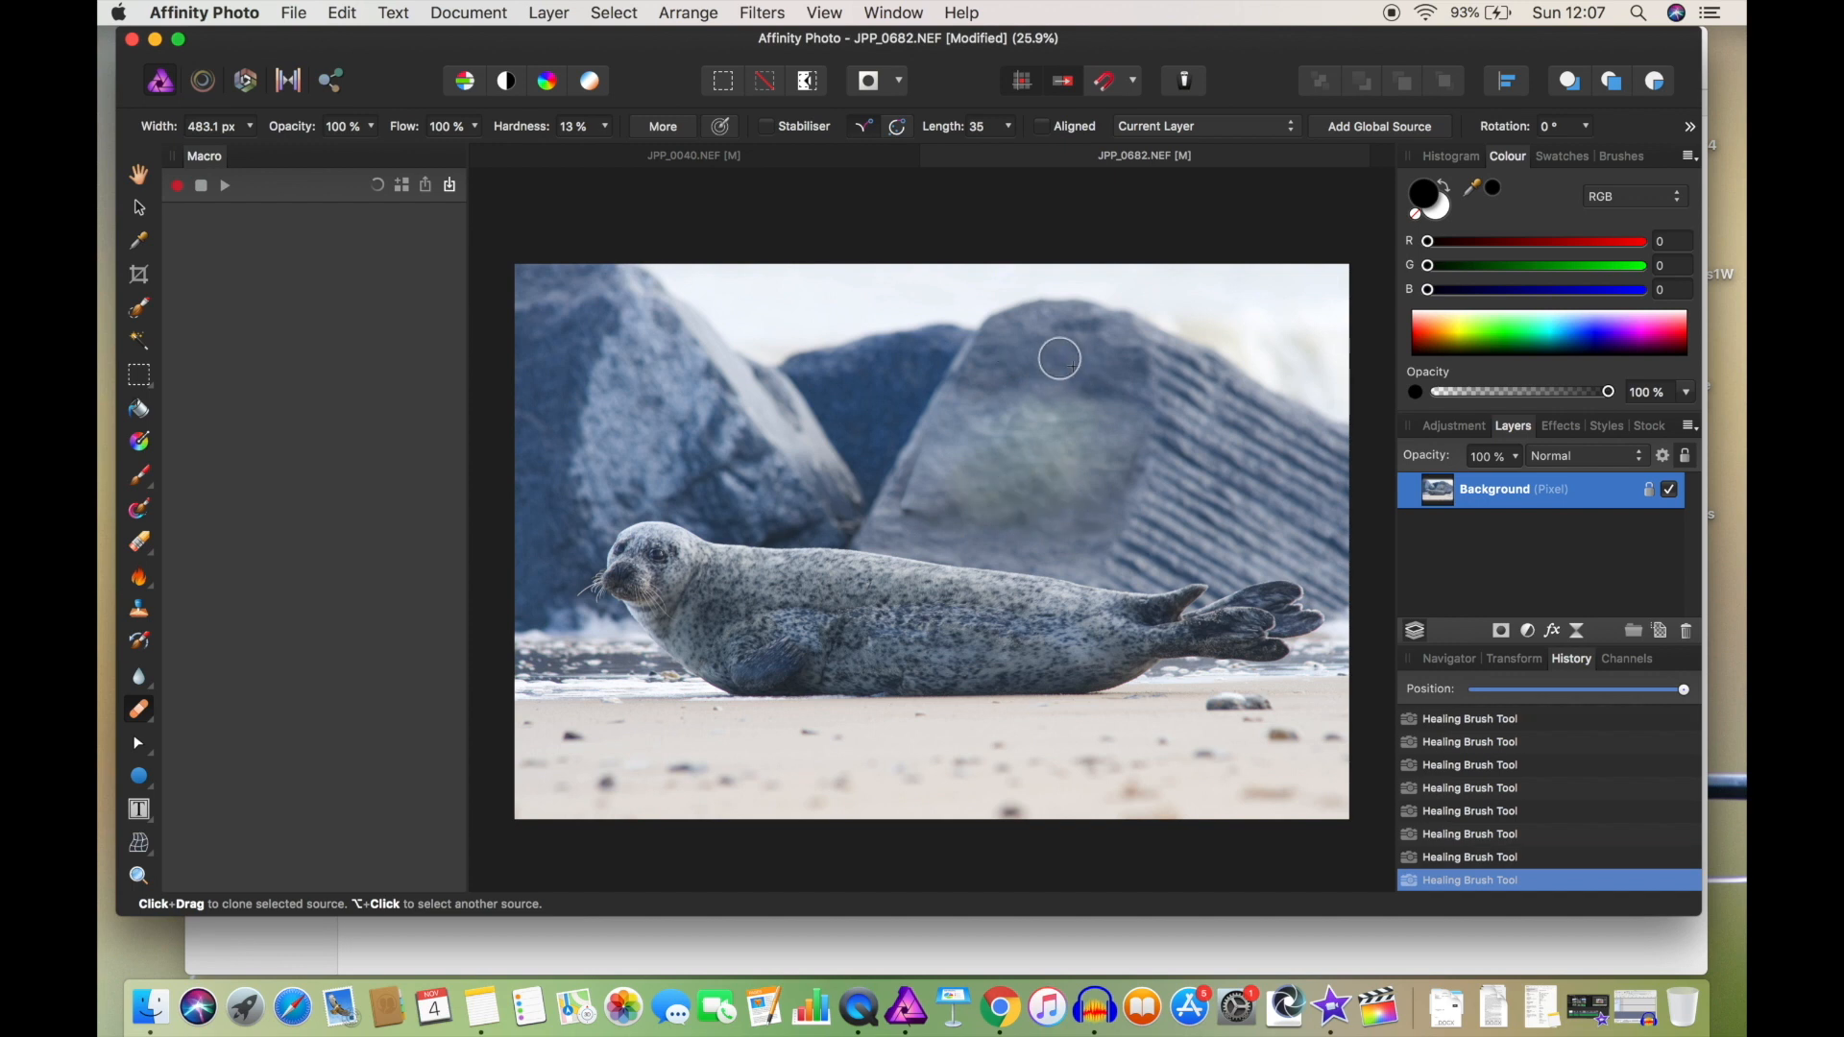
pyautogui.moveTo(914, 506); pyautogui.dragTo(921, 469)
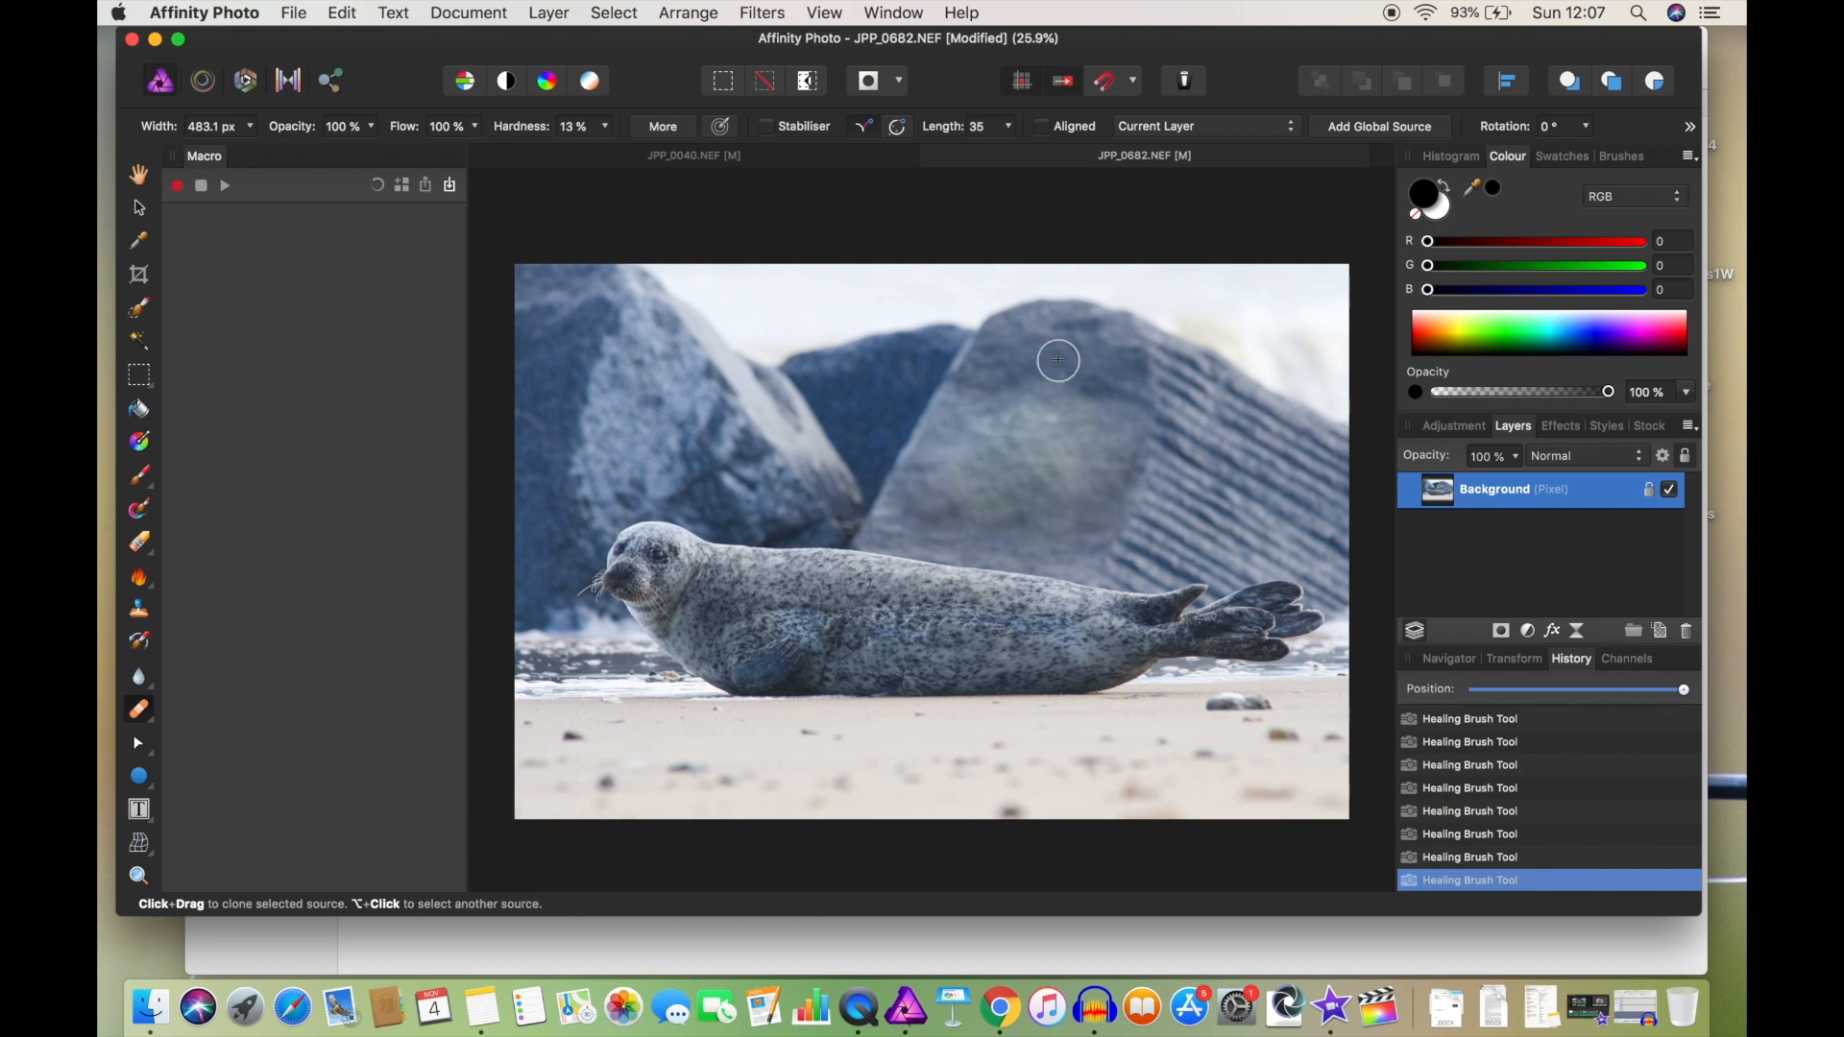
pyautogui.moveTo(965, 474); pyautogui.dragTo(985, 420)
pyautogui.keyDown('alt'); pyautogui.click(1074, 376); pyautogui.keyUp('alt')
pyautogui.moveTo(1005, 420)
pyautogui.mouseDown()
pyautogui.moveTo(974, 433)
pyautogui.moveTo(1080, 449)
pyautogui.mouseUp()
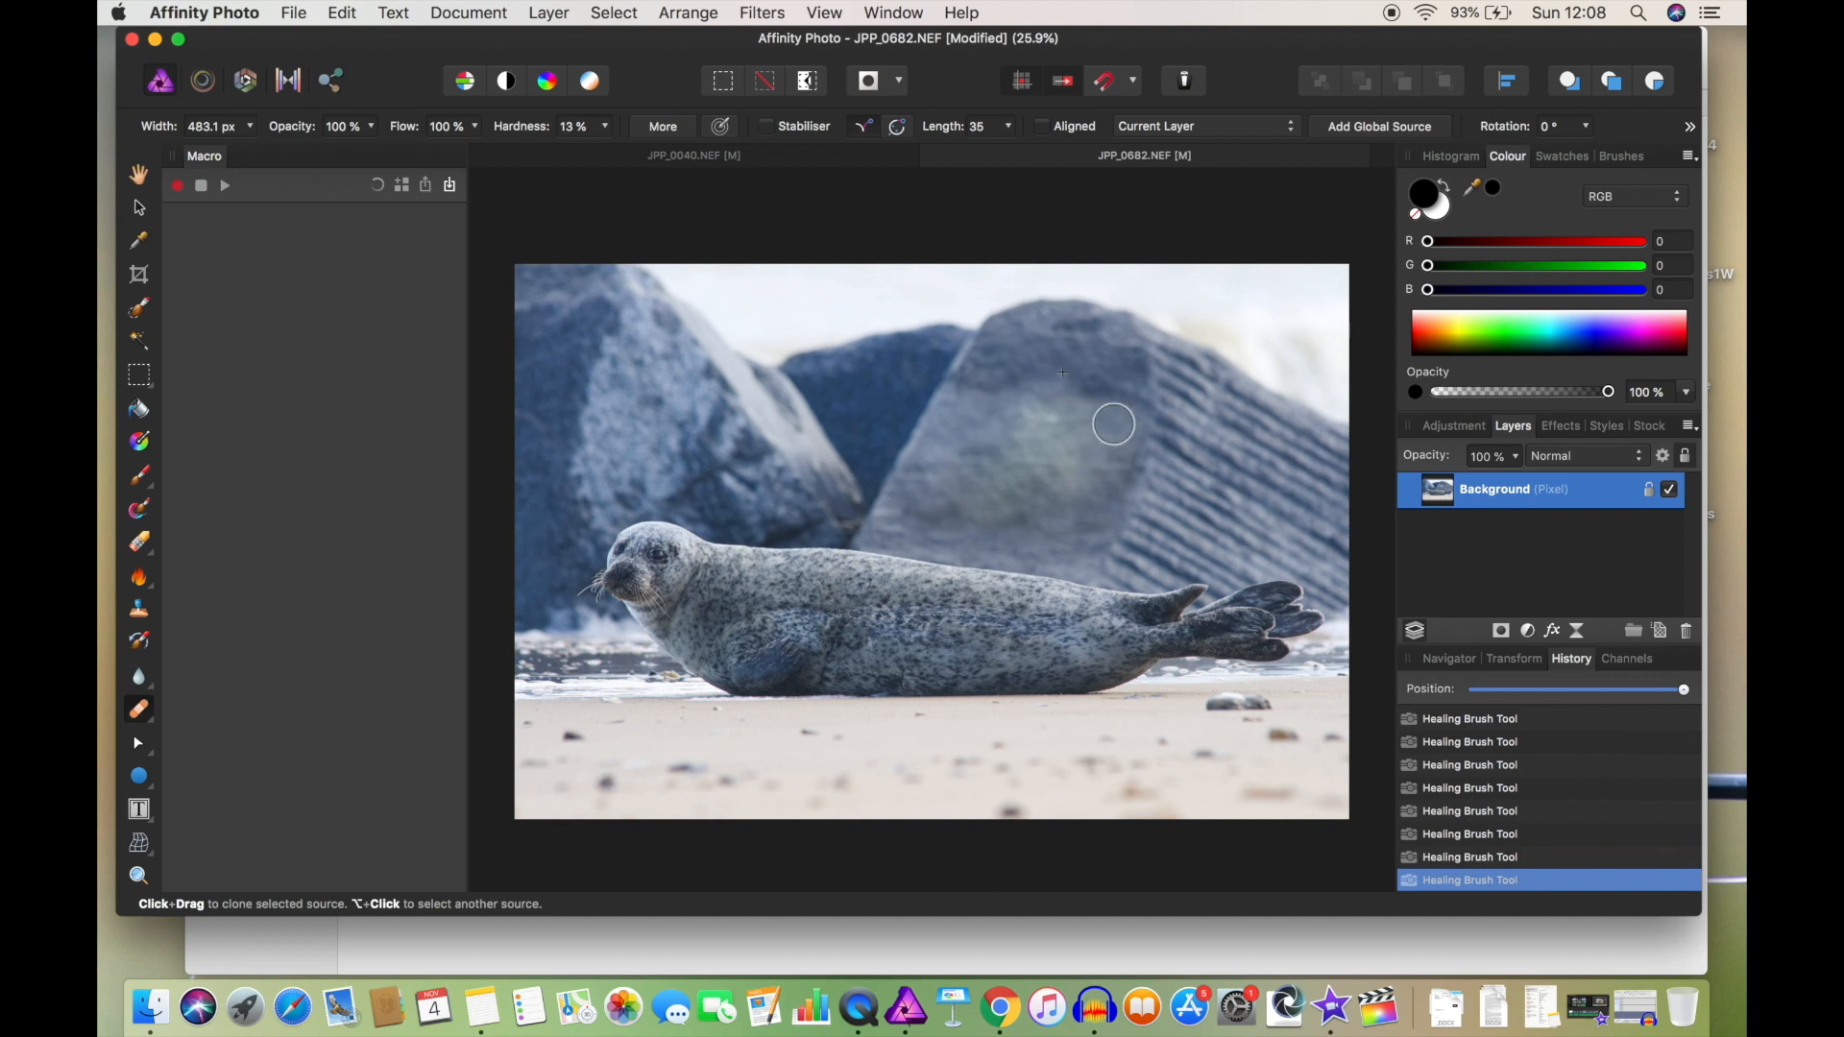
pyautogui.keyDown('alt'); pyautogui.click(1101, 388); pyautogui.keyUp('alt')
pyautogui.moveTo(1047, 416); pyautogui.dragTo(1041, 415)
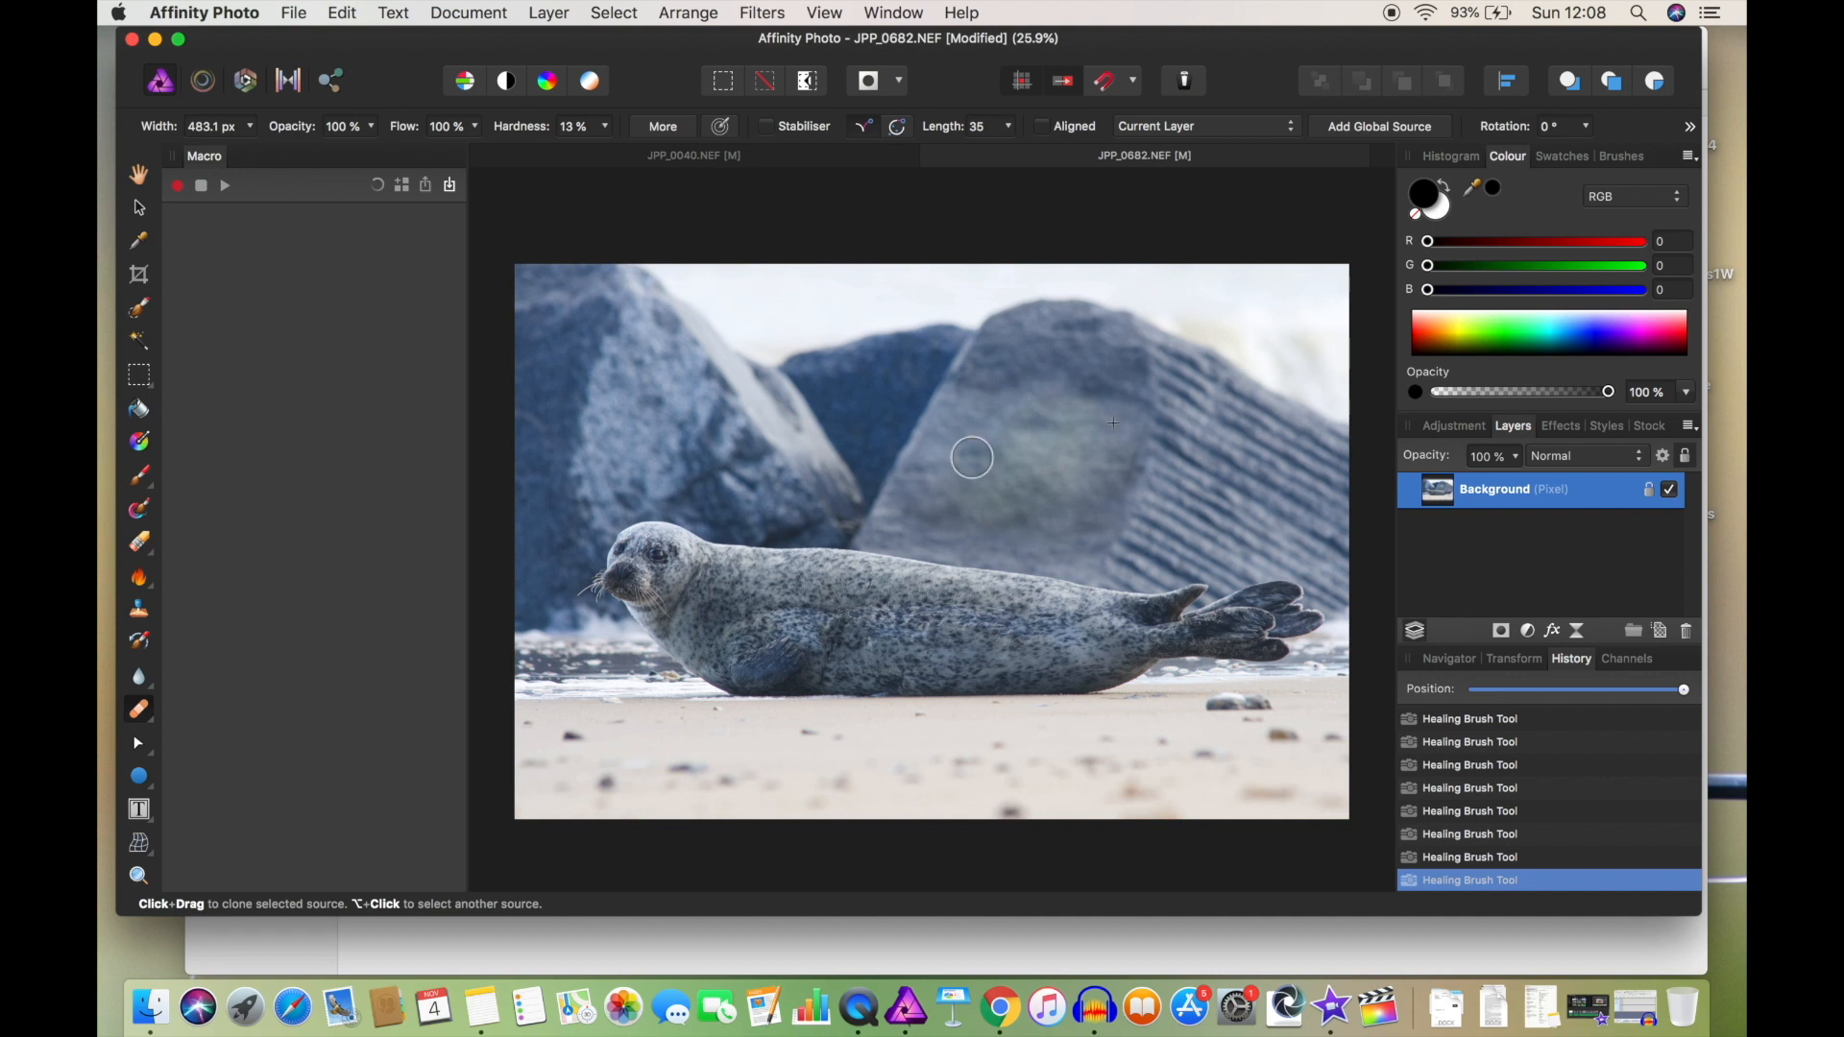
pyautogui.keyDown('alt'); pyautogui.click(1064, 474); pyautogui.keyUp('alt')
# - Darken the healed patch on the boulder with the Burn Brush at about 1546 px on midtones, and review the edit history
pyautogui.click(140, 579)
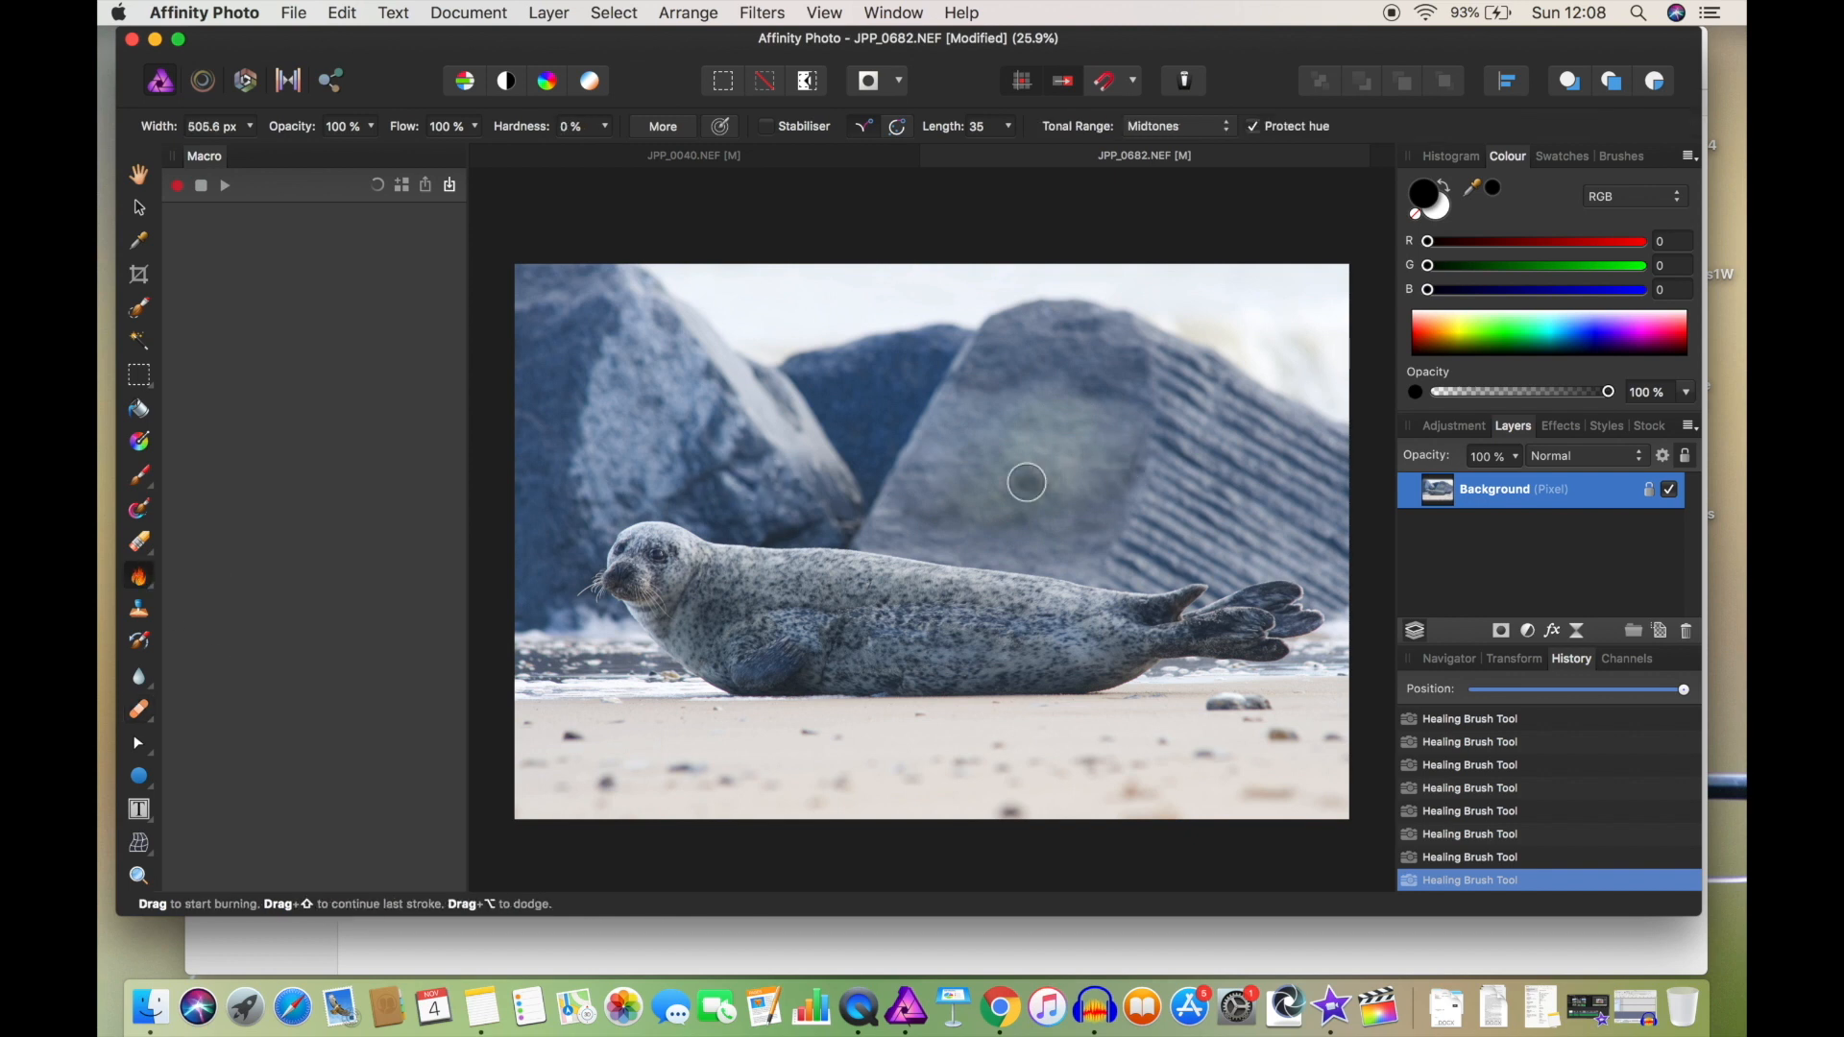
pyautogui.press(']')
pyautogui.press(']')
pyautogui.press(']')
pyautogui.press(']')
pyautogui.press(']')
pyautogui.press(']')
pyautogui.press(']')
pyautogui.press(']')
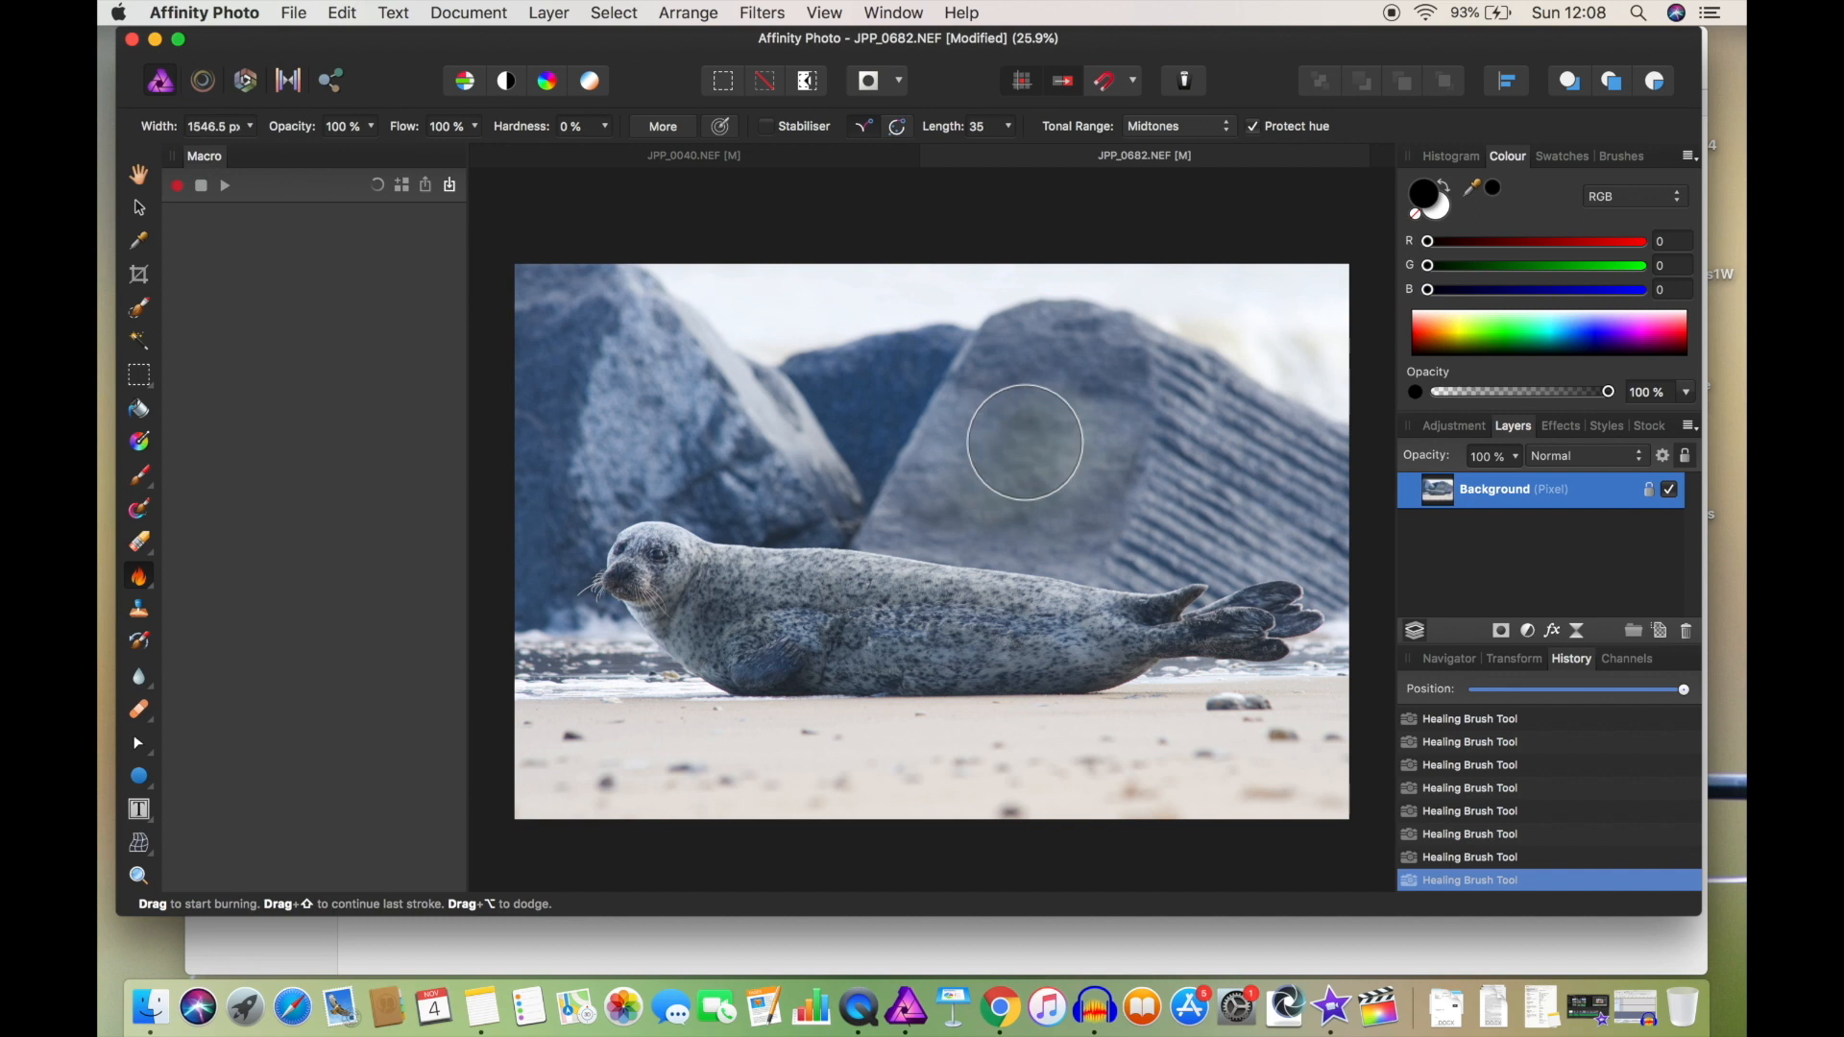
pyautogui.moveTo(1022, 452); pyautogui.dragTo(1025, 445)
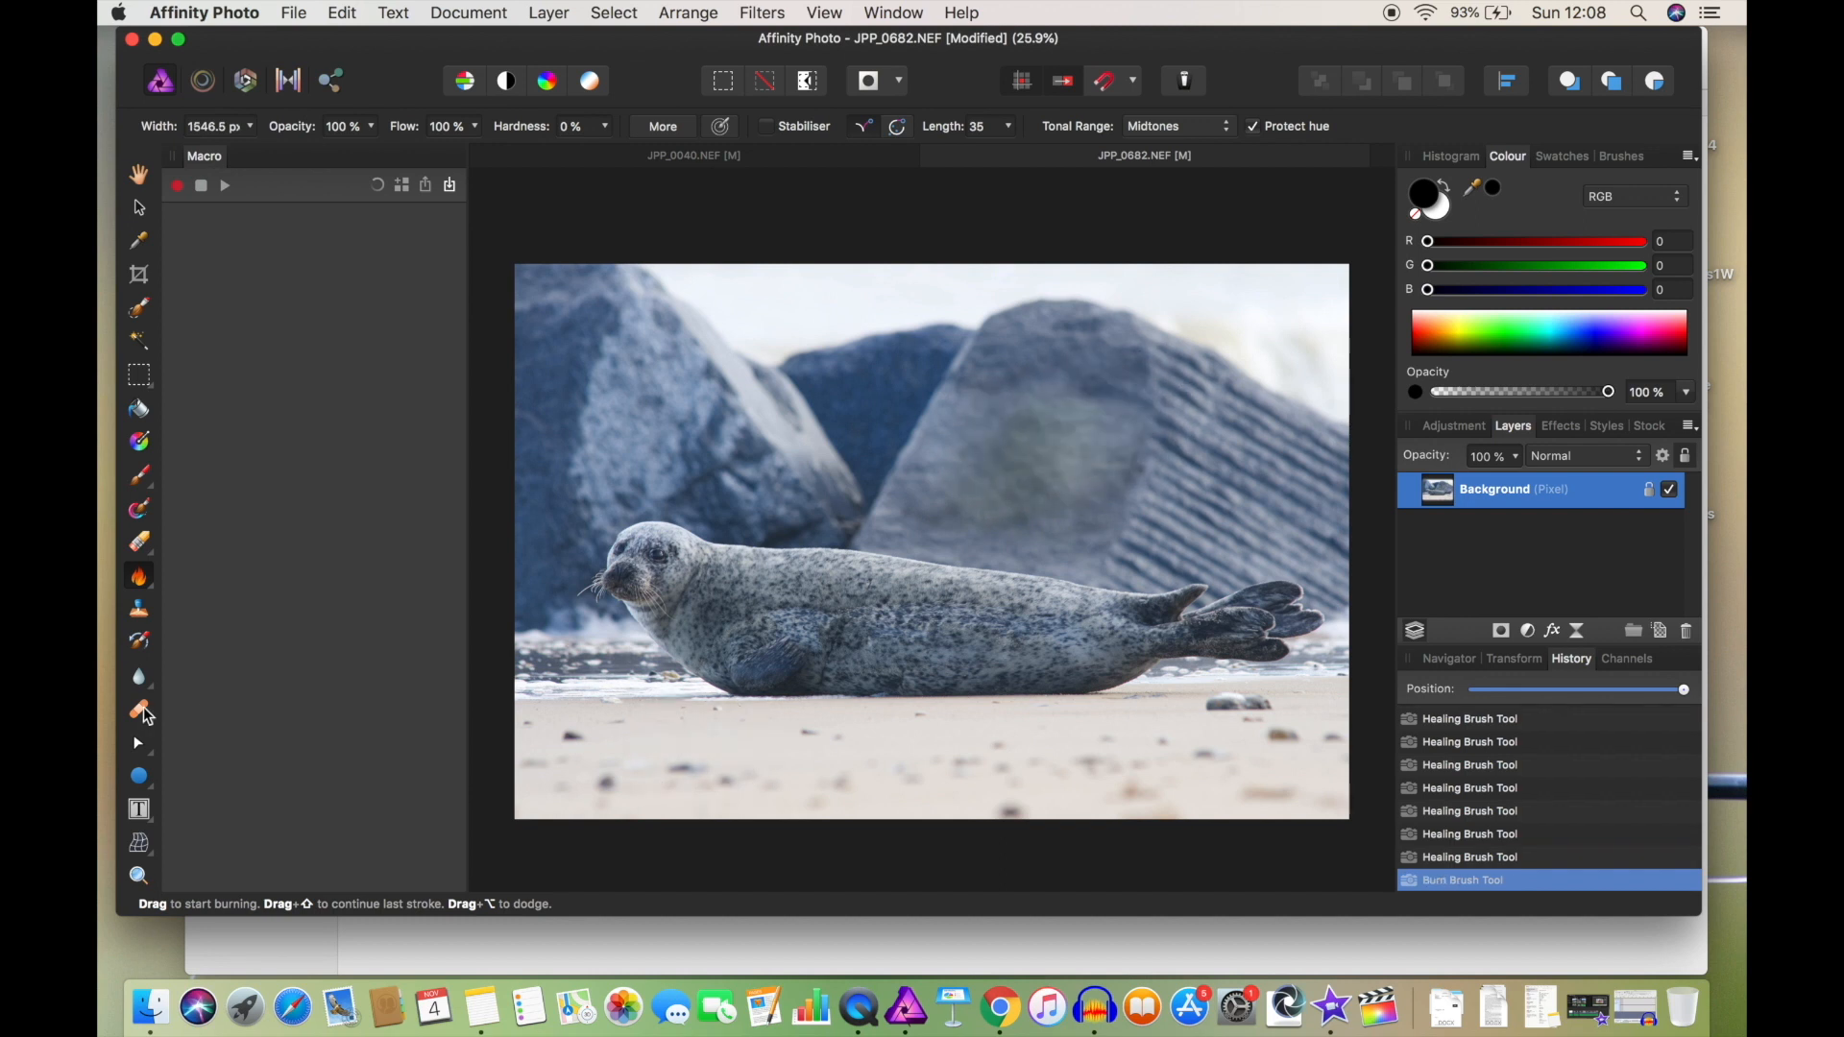
pyautogui.moveTo(1482, 690)
pyautogui.mouseDown()
pyautogui.moveTo(1449, 690)
pyautogui.moveTo(1696, 675)
pyautogui.mouseUp()
# - Reduce the Healing Brush to about 297 px and heal the small specks on the sand below the seal's body
pyautogui.click(140, 711)
pyautogui.press('[')
pyautogui.press('[')
pyautogui.press('[')
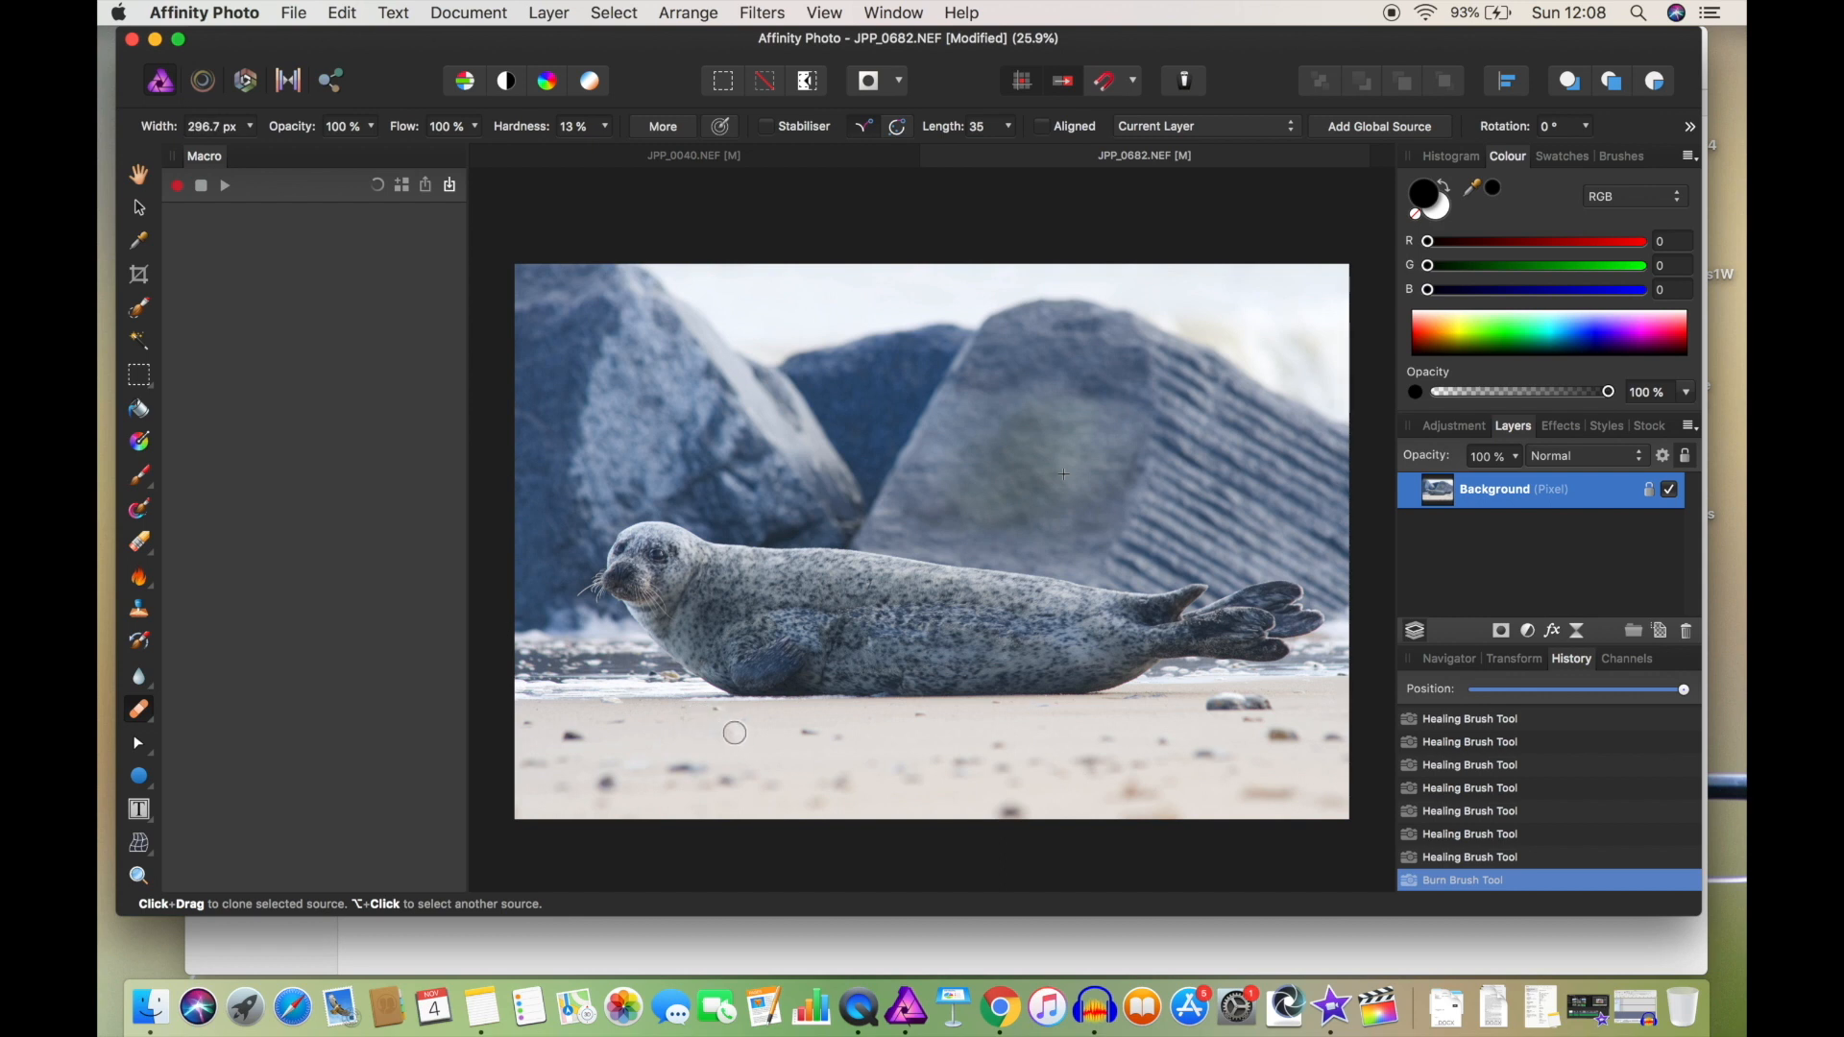
pyautogui.moveTo(795, 732); pyautogui.dragTo(817, 730)
pyautogui.click(835, 733)
pyautogui.click(918, 718)
pyautogui.click(996, 746)
# - Heal the dark pebbles and specks on the sand in front of and below the seal's head
pyautogui.click(580, 736)
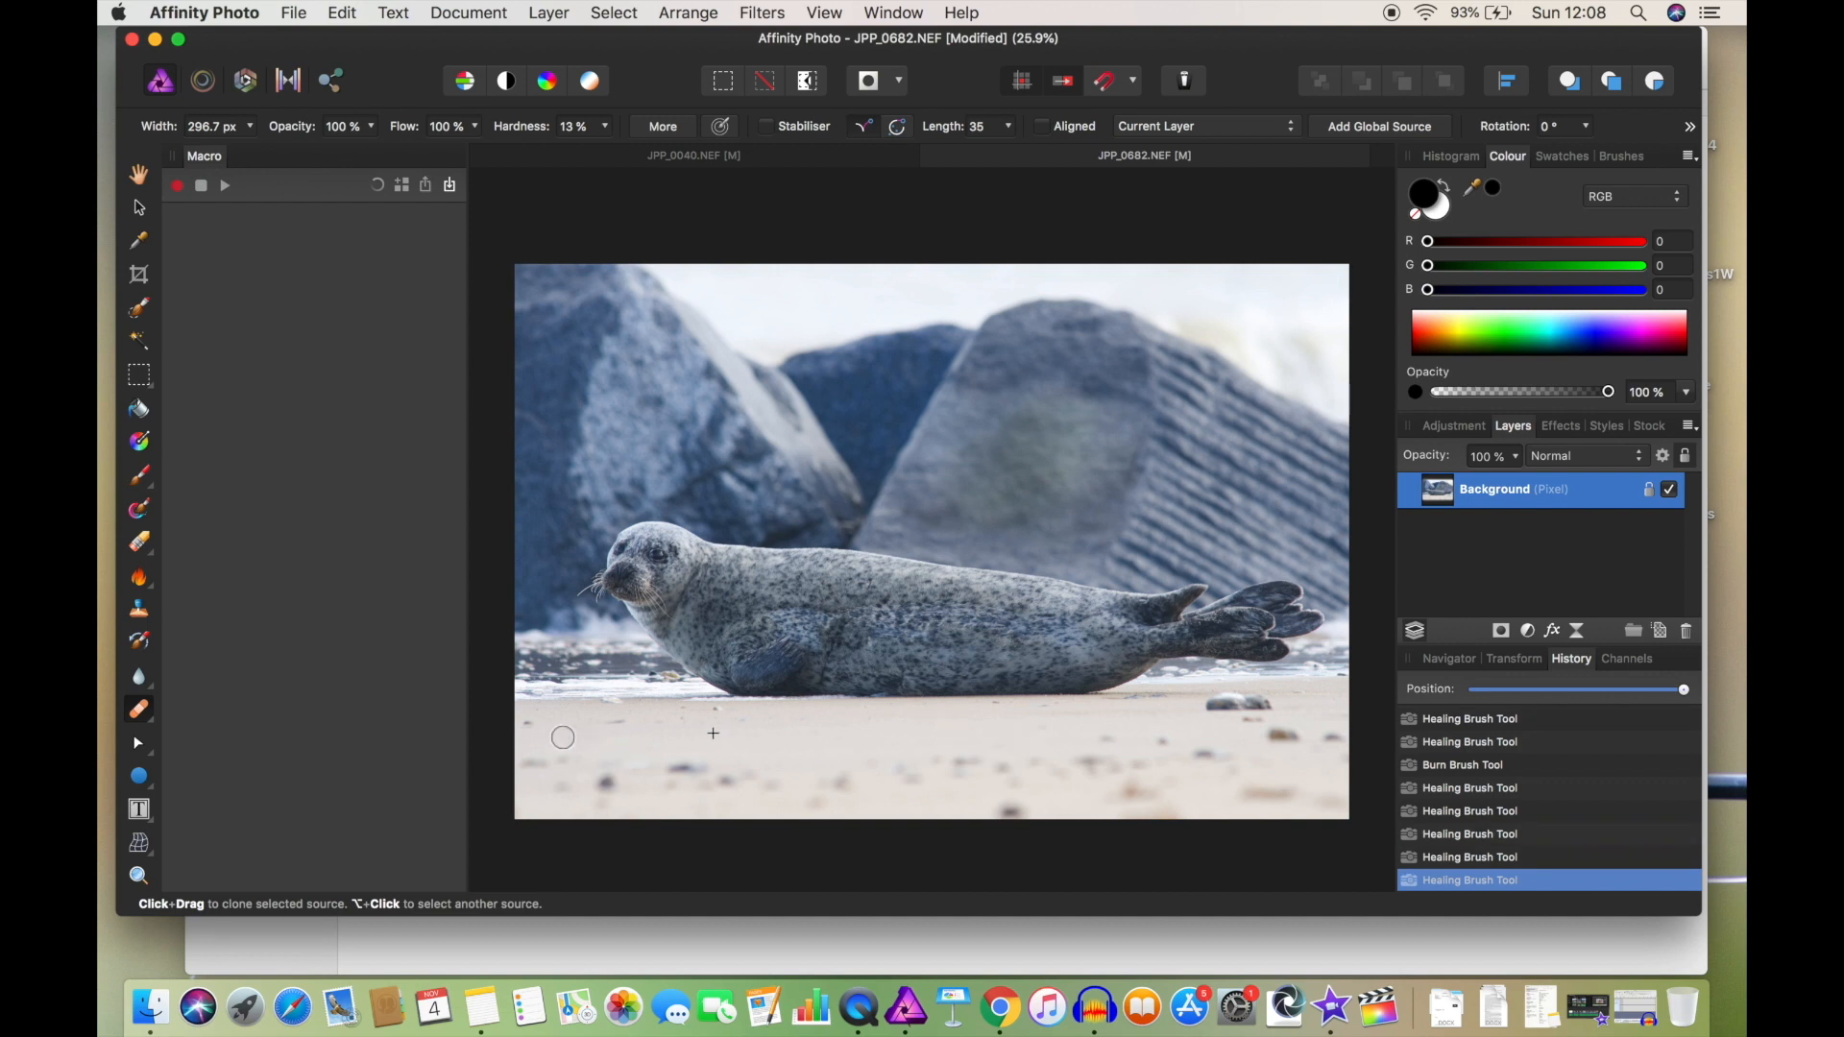
pyautogui.click(619, 725)
pyautogui.click(528, 723)
pyautogui.click(524, 768)
pyautogui.click(564, 762)
pyautogui.click(599, 787)
pyautogui.click(625, 768)
pyautogui.click(677, 771)
pyautogui.moveTo(745, 777); pyautogui.dragTo(697, 787)
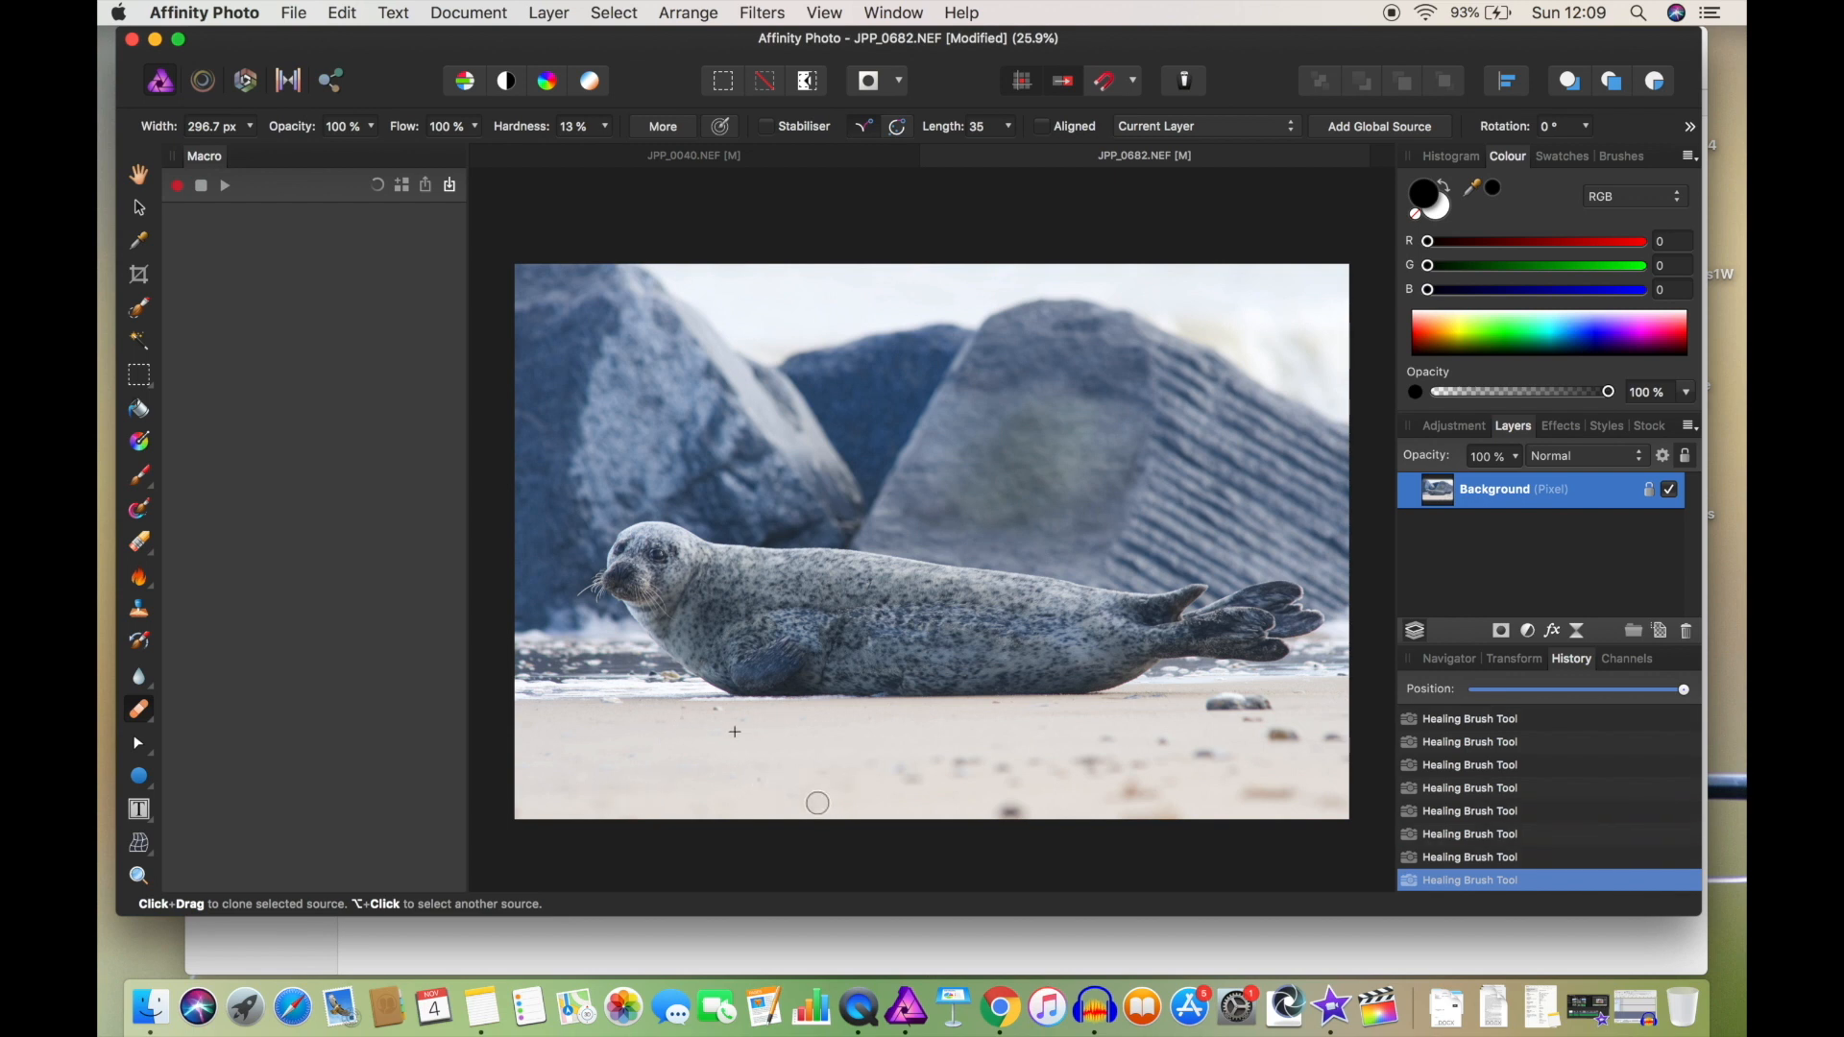
# - Heal the pebbles on the sand from below the seal's rear body to beneath its tail flippers
pyautogui.moveTo(930, 770)
pyautogui.mouseDown()
pyautogui.moveTo(885, 771)
pyautogui.moveTo(1012, 763)
pyautogui.mouseUp()
pyautogui.moveTo(1096, 773); pyautogui.dragTo(1087, 762)
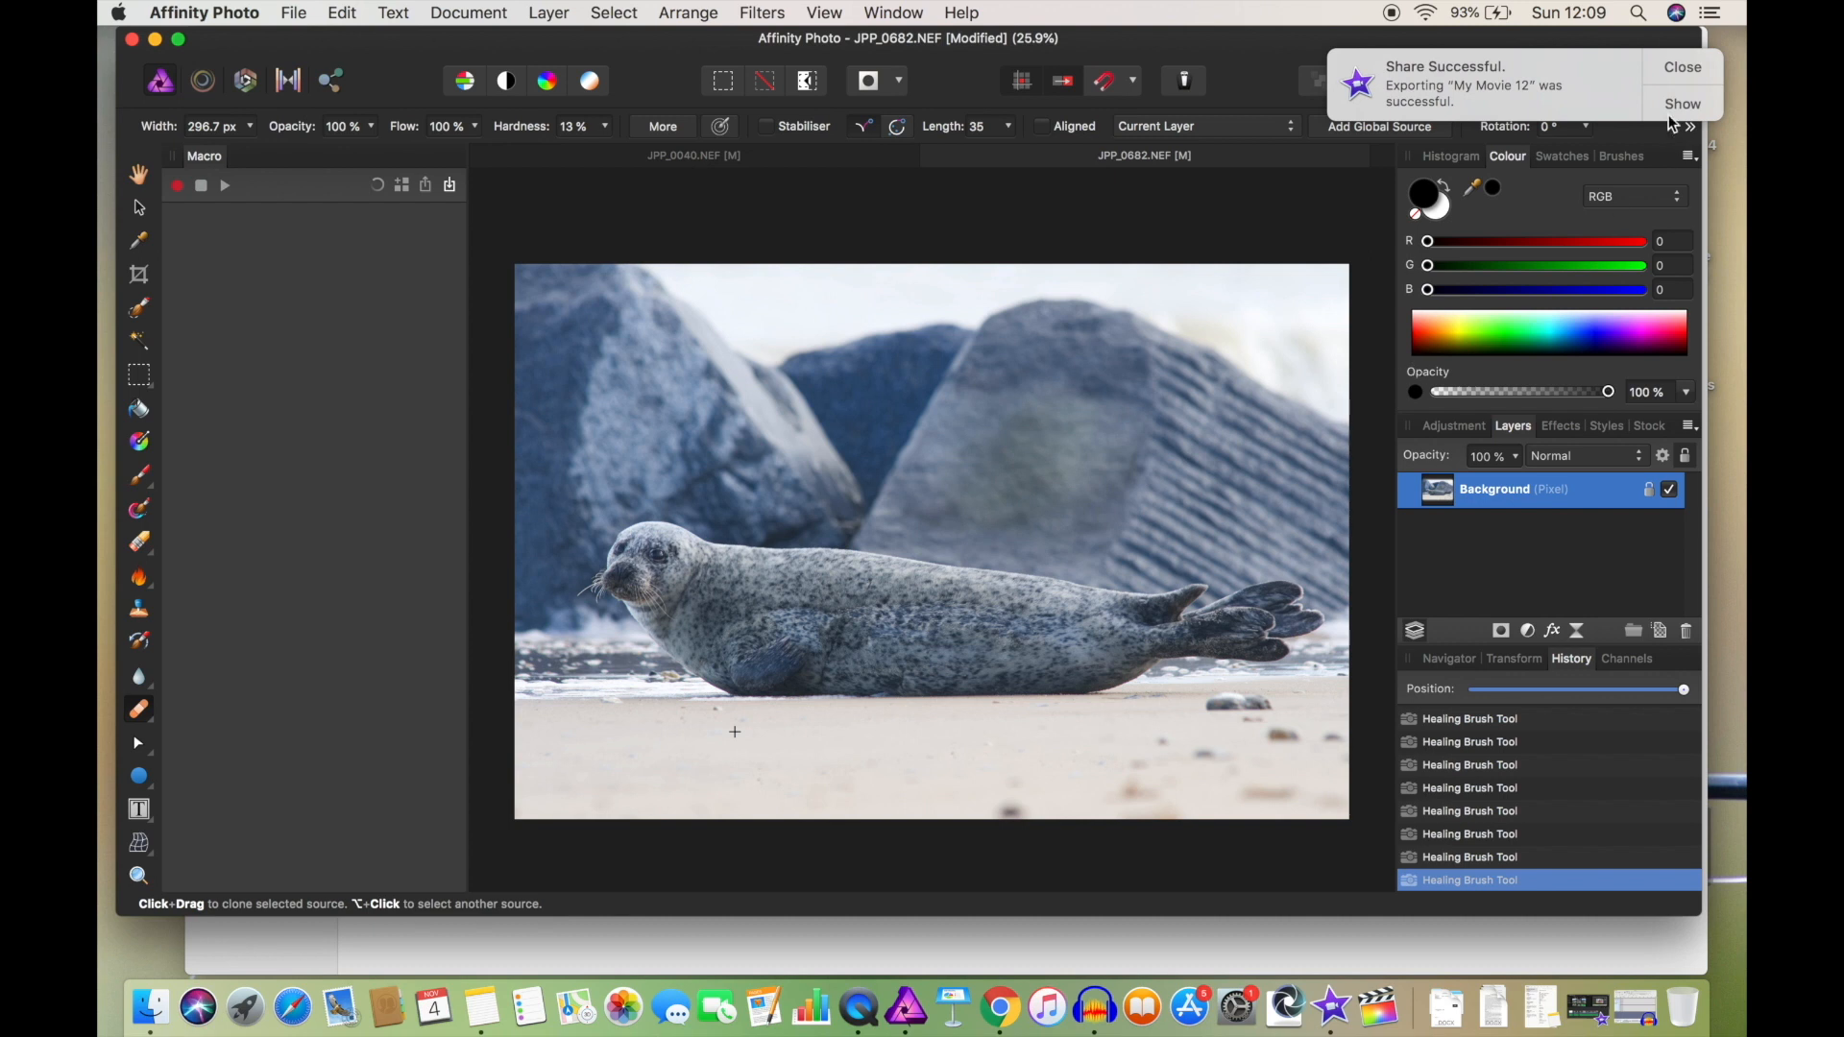
pyautogui.moveTo(1158, 741)
pyautogui.mouseDown()
pyautogui.moveTo(1111, 750)
pyautogui.moveTo(1124, 772)
pyautogui.moveTo(1225, 756)
pyautogui.moveTo(1186, 756)
pyautogui.mouseUp()
pyautogui.moveTo(1297, 737)
pyautogui.mouseDown()
pyautogui.moveTo(1268, 734)
pyautogui.moveTo(1327, 737)
pyautogui.mouseUp()
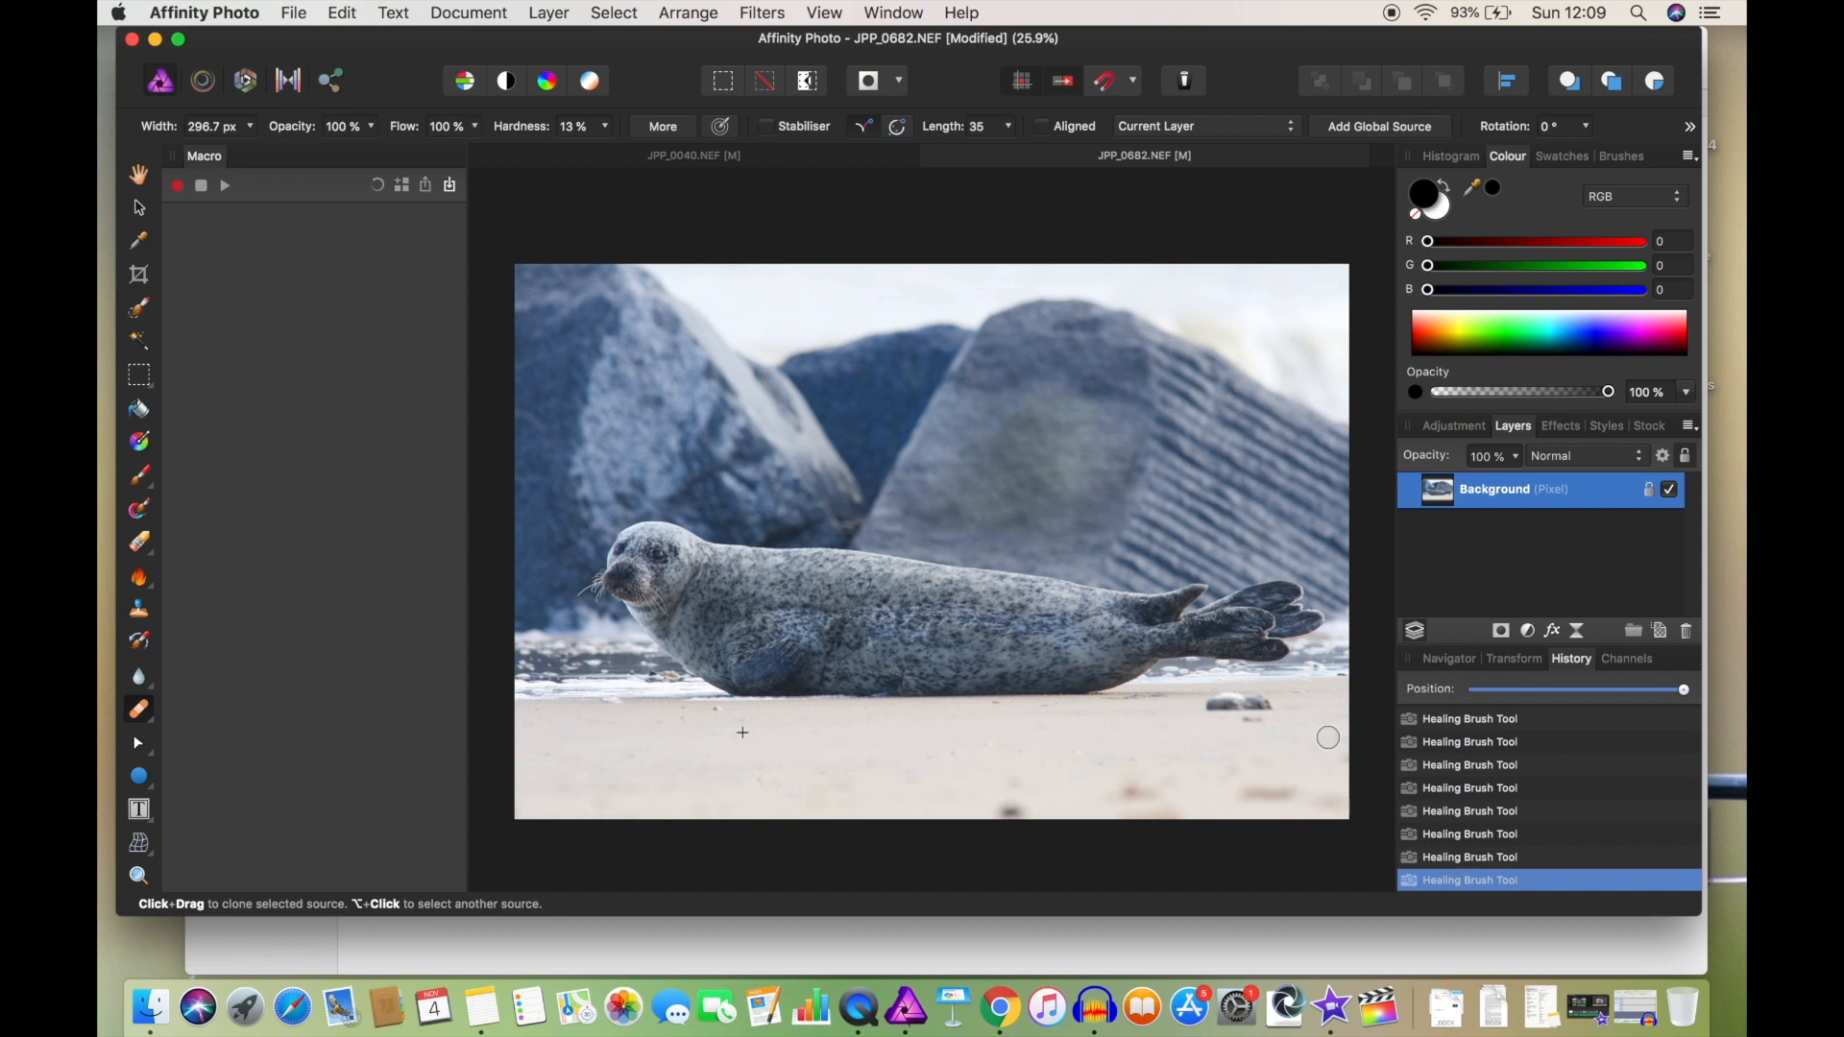
pyautogui.moveTo(1329, 738); pyautogui.dragTo(1318, 736)
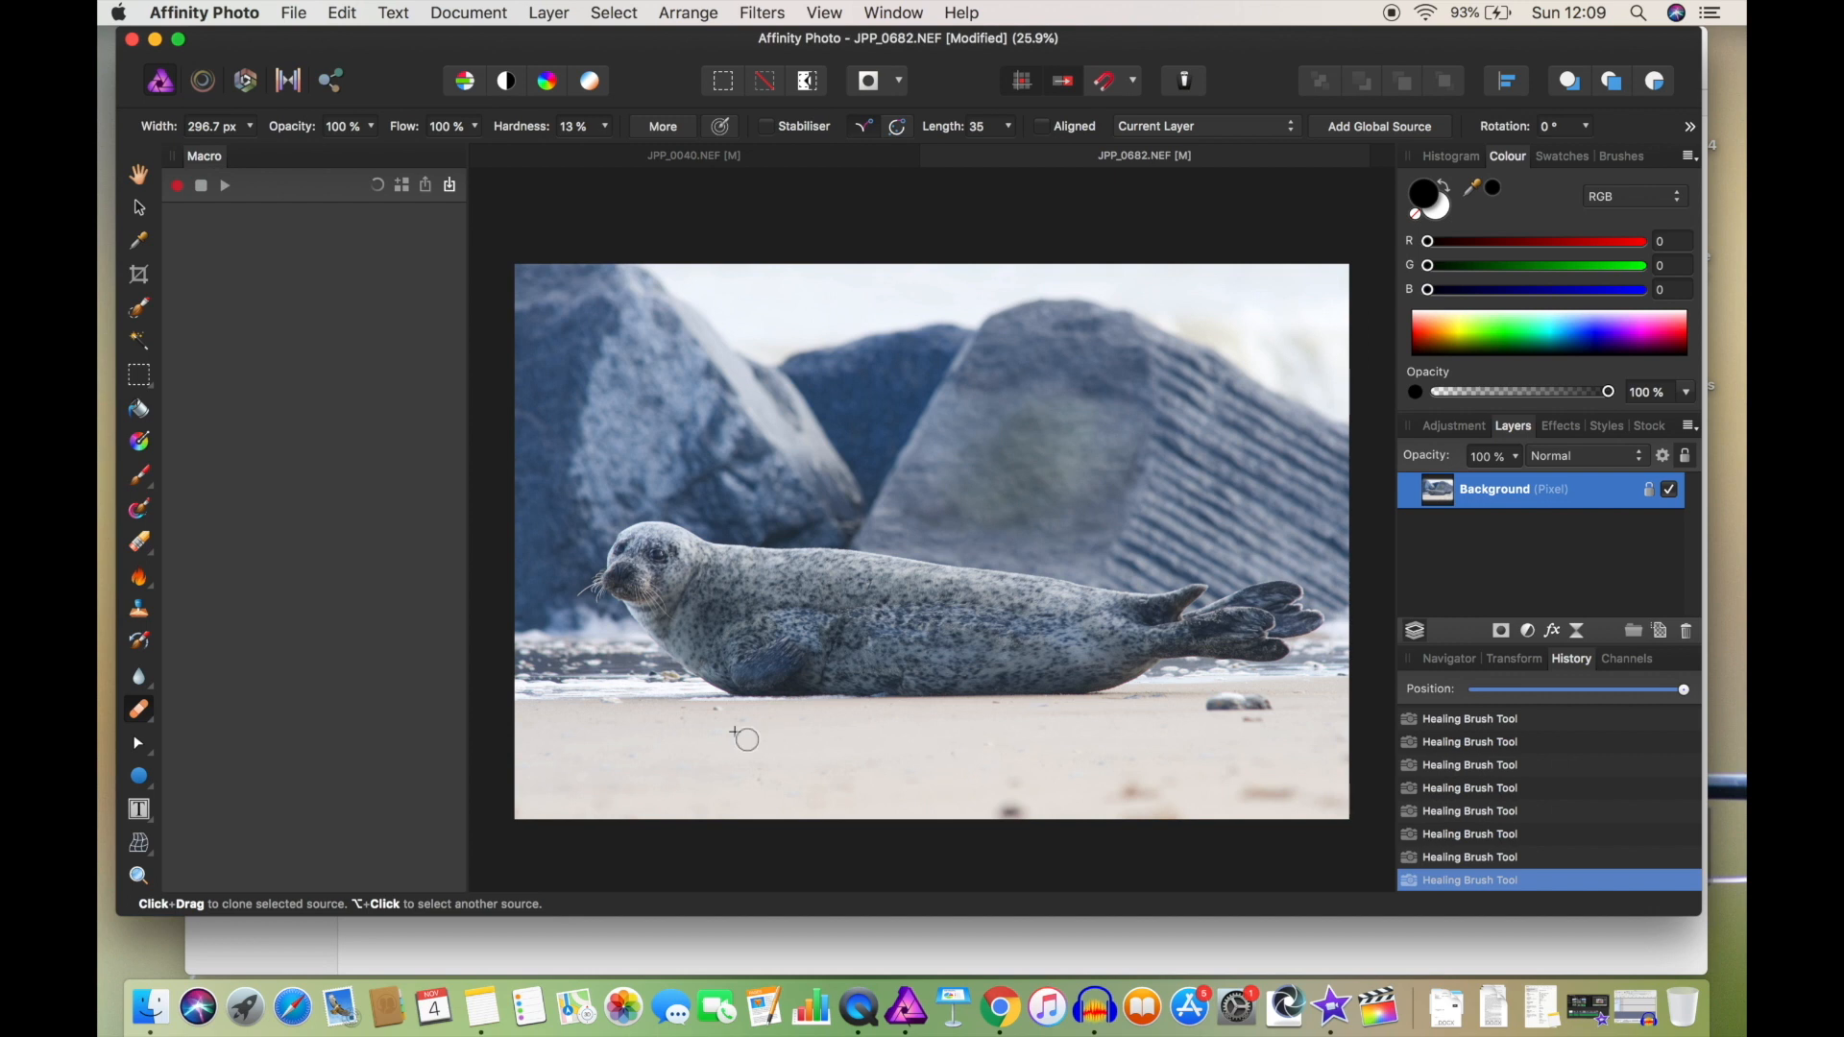